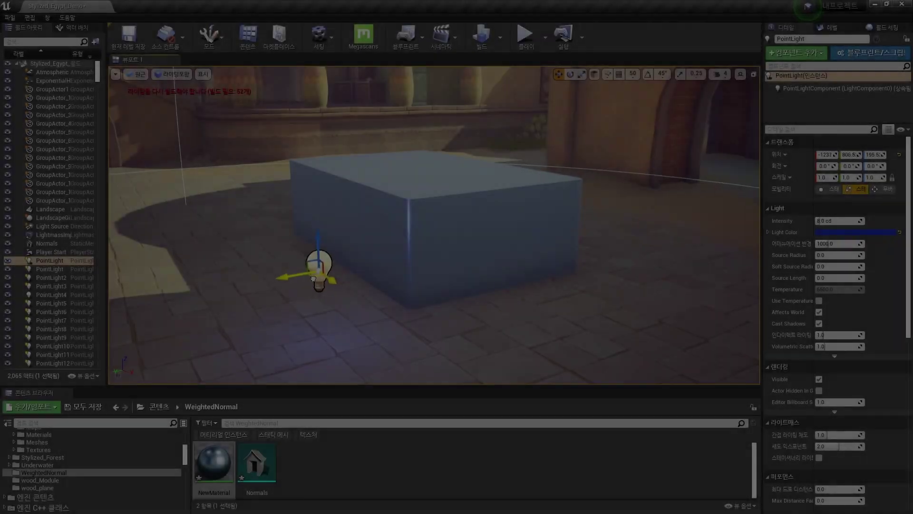
Step: Move the Unreal PointLight onto the floor in front of the blue box
mouse_move(311, 281)
mouse_down()
mouse_move(357, 316)
mouse_move(368, 302)
mouse_move(246, 296)
mouse_move(185, 232)
mouse_up()
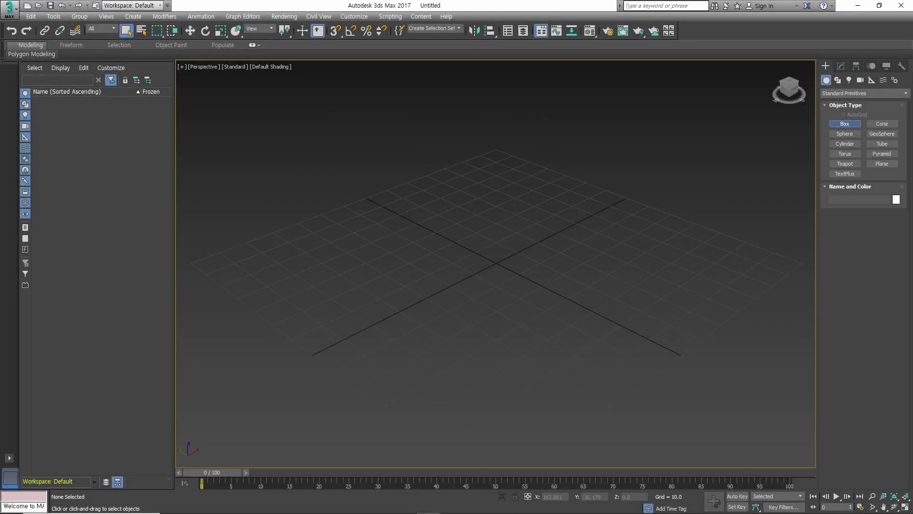
Step: Create Box001, a cube roughly 39 units on each side
click(845, 124)
drag(479, 310, 511, 231)
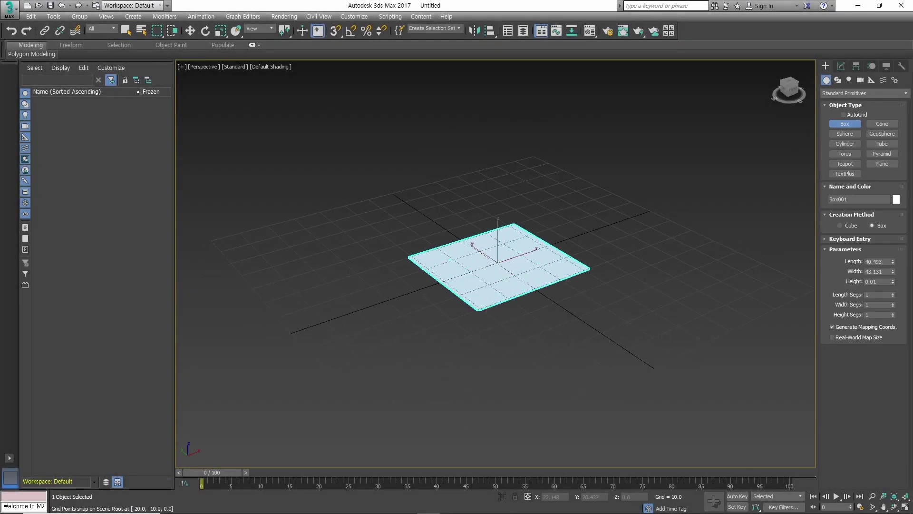
click(512, 161)
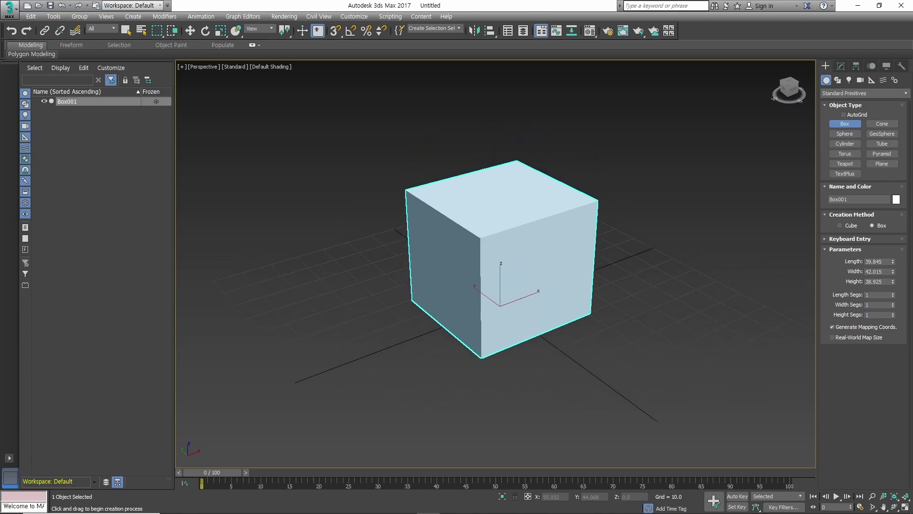
alt+middle_drag(494, 266, 457, 267)
Step: Place a copy of the cube, Box002, to its right
key(w)
shift+drag(433, 275, 550, 259)
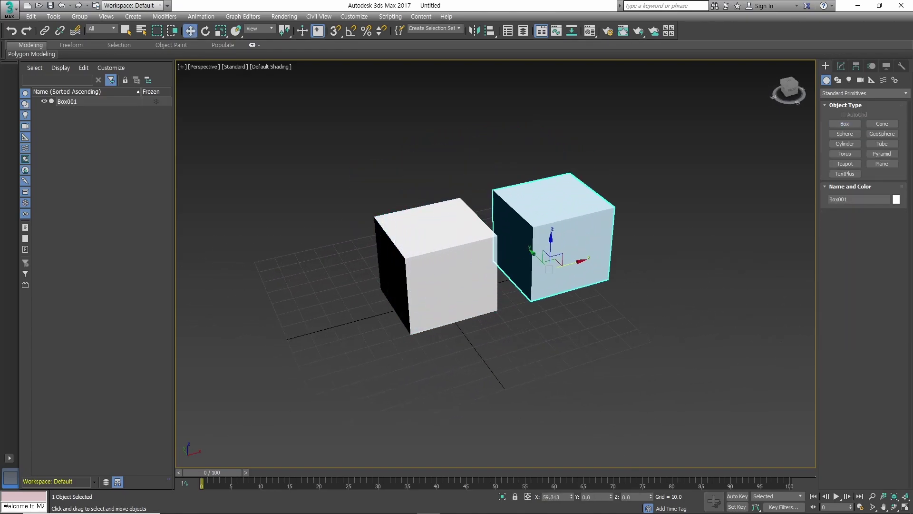
click(458, 300)
Step: Convert Box002 to an Editable Poly and select all its edges
scroll(651, 231, up, 3)
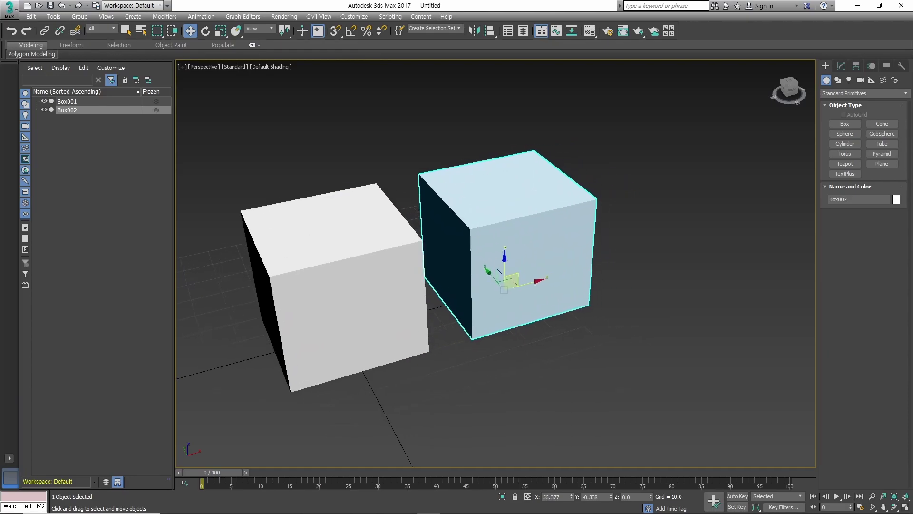
scroll(508, 270, down, 2)
right_click(508, 270)
click(626, 383)
scroll(537, 252, up, 2)
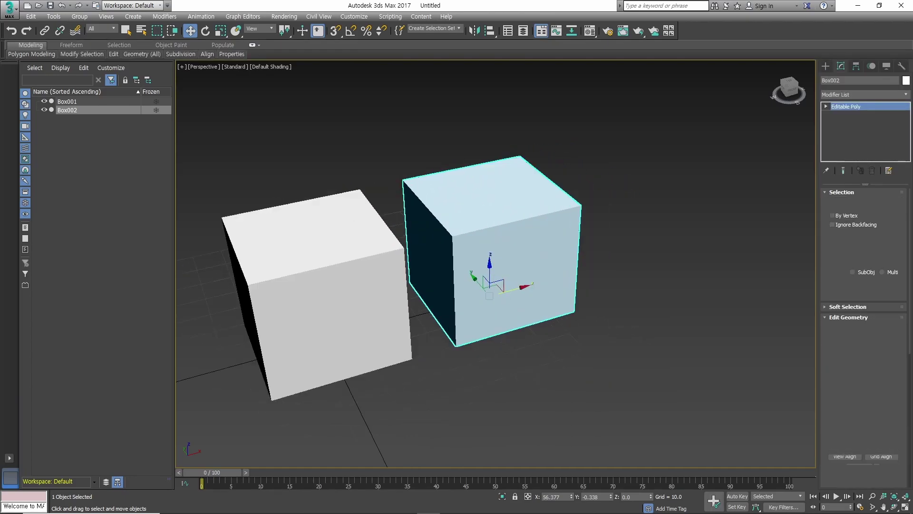
key(2)
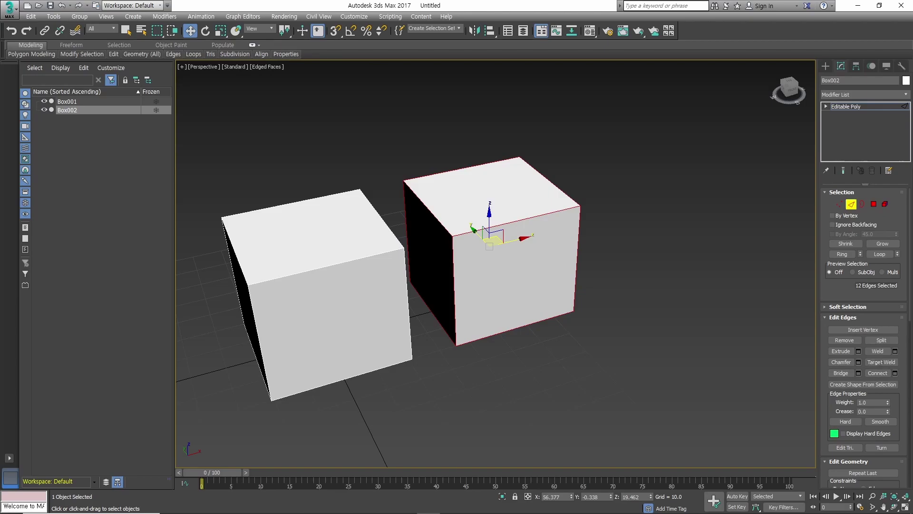
Step: Chamfer all twelve edges of Box002 with an amount of 1.37
key(ctrl+shift+c)
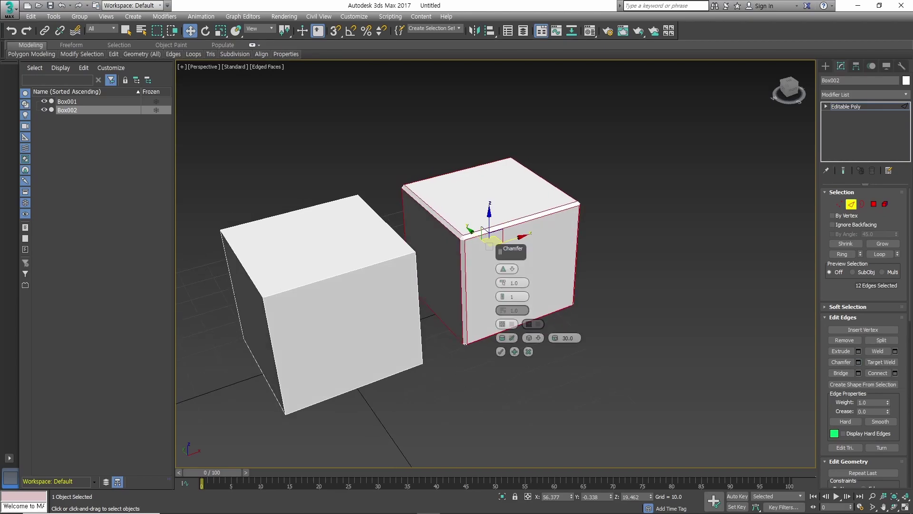
scroll(490, 253, up, 3)
drag(502, 282, 502, 281)
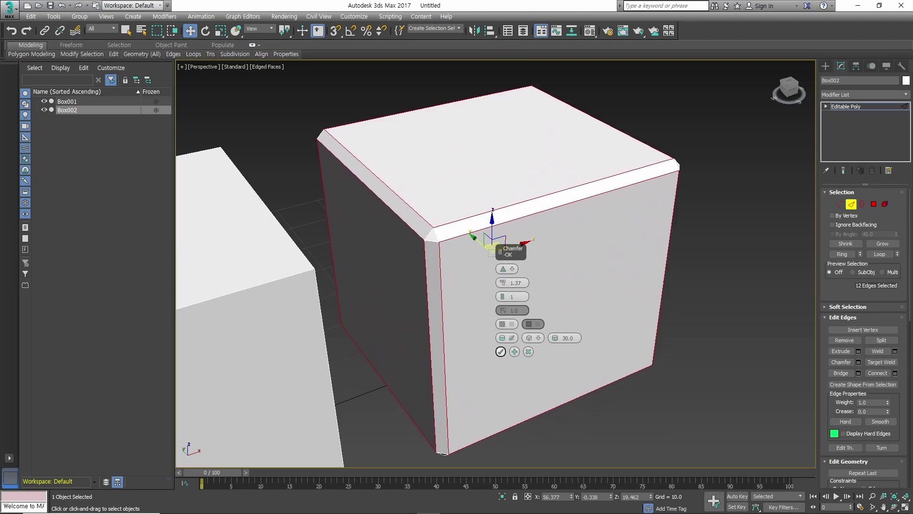
click(500, 351)
scroll(500, 351, down, 2)
click(825, 65)
scroll(494, 266, down, 2)
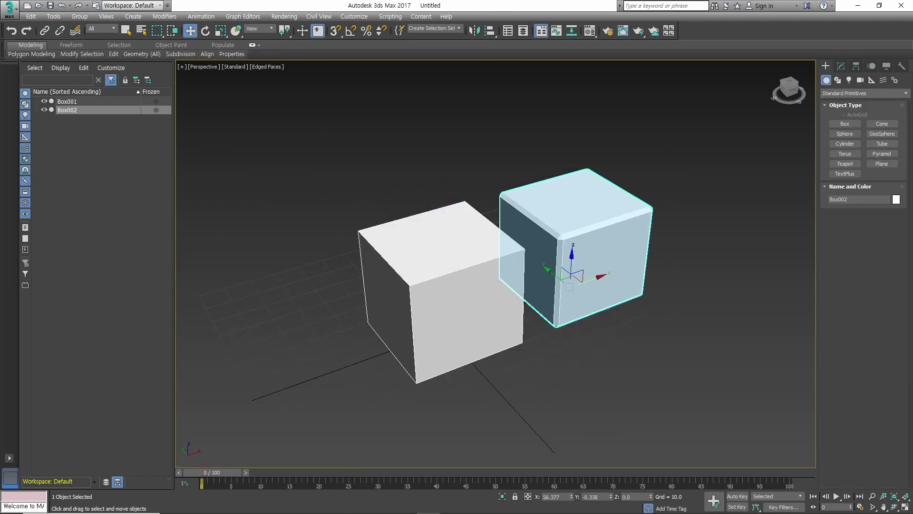
middle_drag(495, 266, 454, 285)
Step: Clone the chamfered box as Box003 to the right and reselect Box002
drag(584, 271, 666, 244)
click(461, 301)
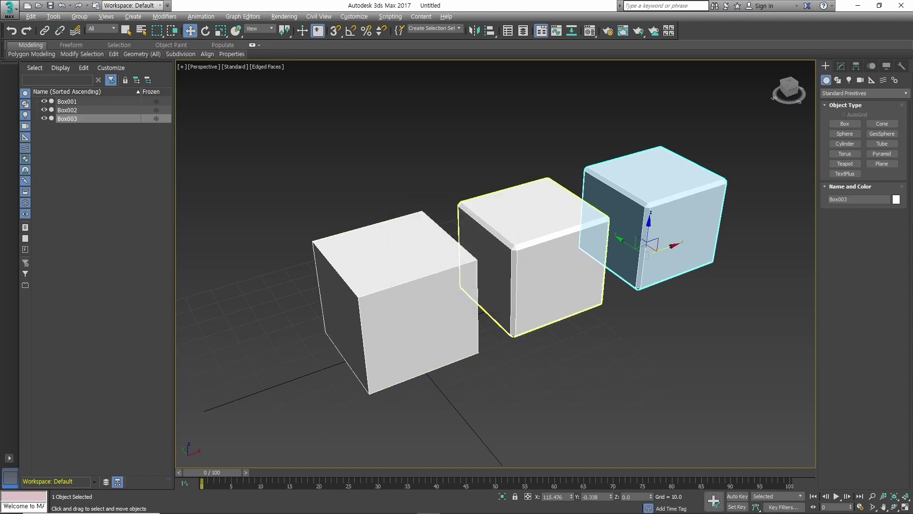
click(532, 286)
Step: Select all of Box002's polygons and auto-smooth them at 45 degrees
key(4)
key(ctrl+a)
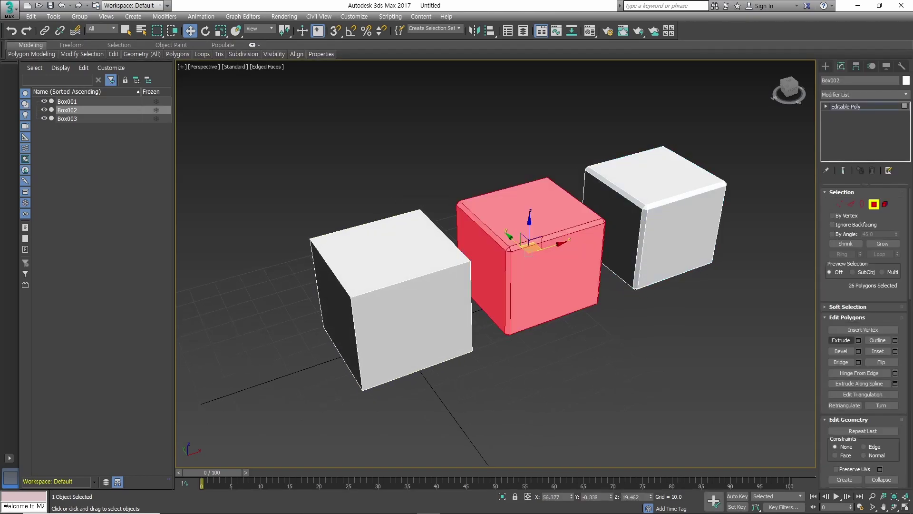
scroll(863, 333, down, 5)
scroll(863, 333, down, 5)
scroll(863, 333, down, 5)
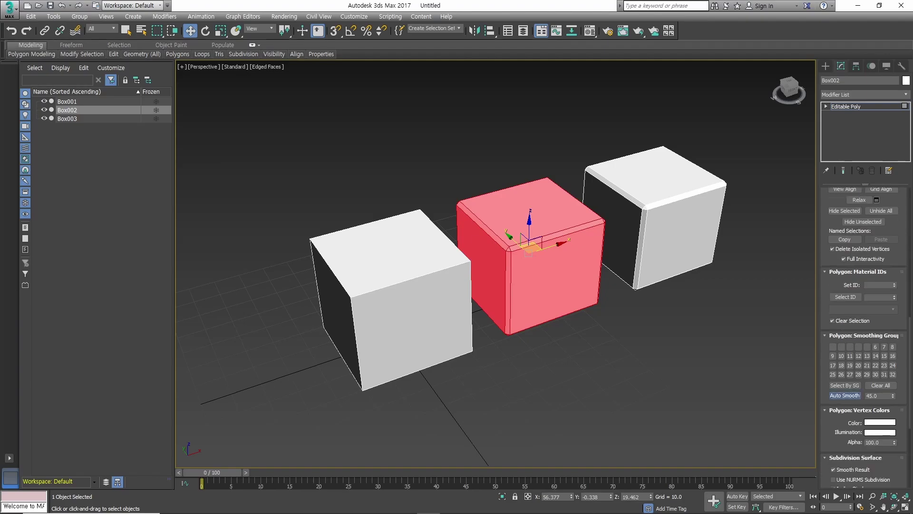
click(845, 396)
Step: Add an Edit Normals modifier to Box002, then select the plain box
scroll(863, 333, up, 3)
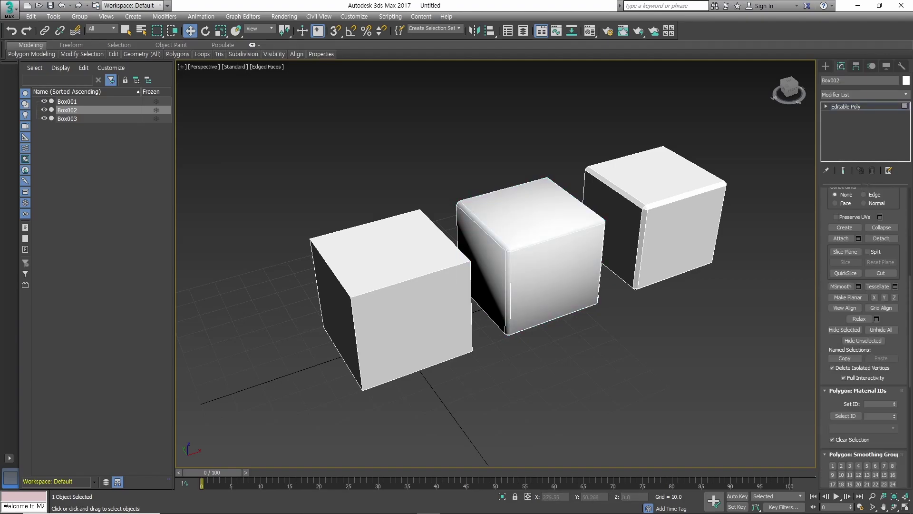
click(844, 106)
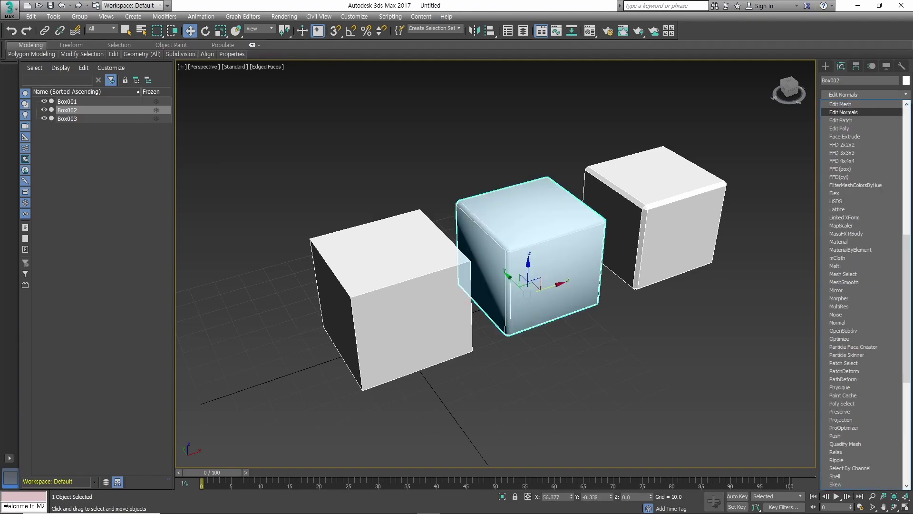
click(844, 112)
scroll(533, 282, up, 2)
scroll(533, 282, up, 2)
scroll(533, 282, up, 2)
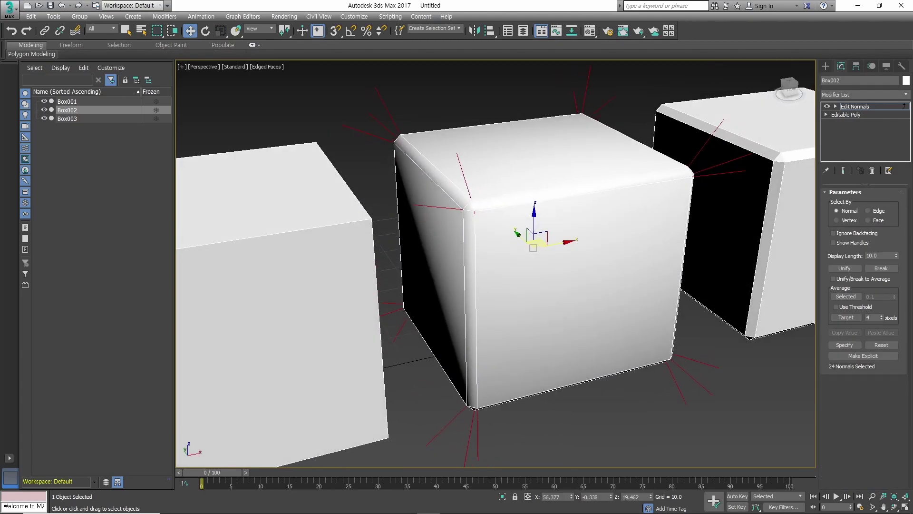
scroll(533, 282, down, 1)
alt+middle_drag(532, 282, 542, 282)
scroll(532, 282, down, 3)
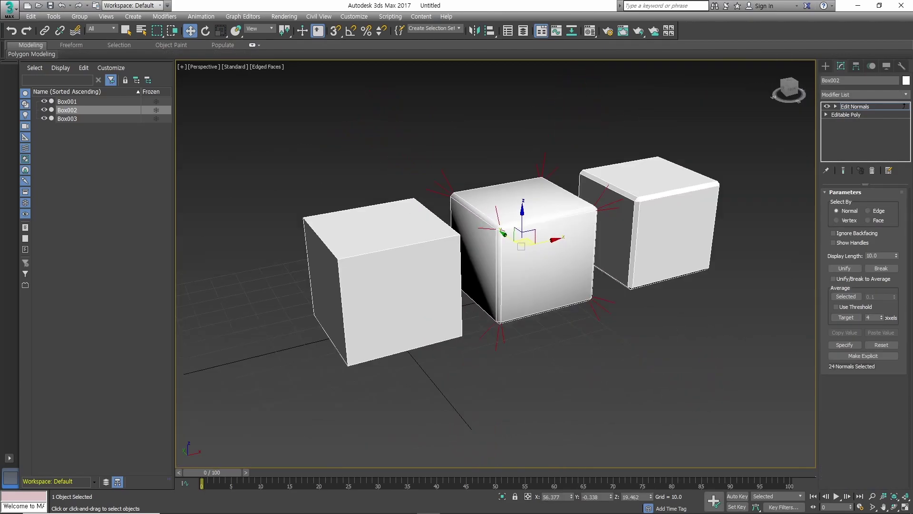
click(826, 66)
click(67, 101)
Step: Convert the plain box Box001 to an Editable Poly and select all its polygons
middle_drag(495, 267, 566, 247)
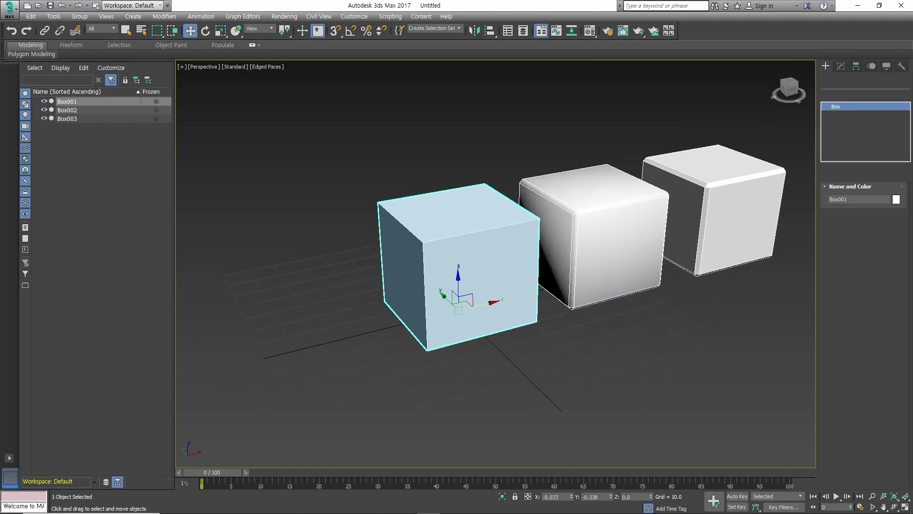
key(ctrl+a)
click(434, 205)
right_click(434, 204)
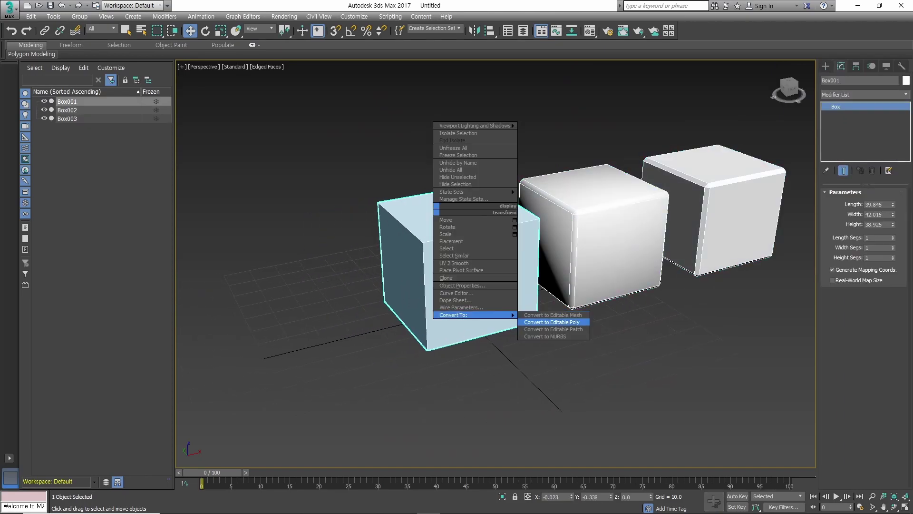
click(552, 380)
key(4)
key(ctrl+a)
Step: Add an Edit Normals modifier to the plain box and select its 24 normals
scroll(863, 333, down, 5)
scroll(863, 333, down, 5)
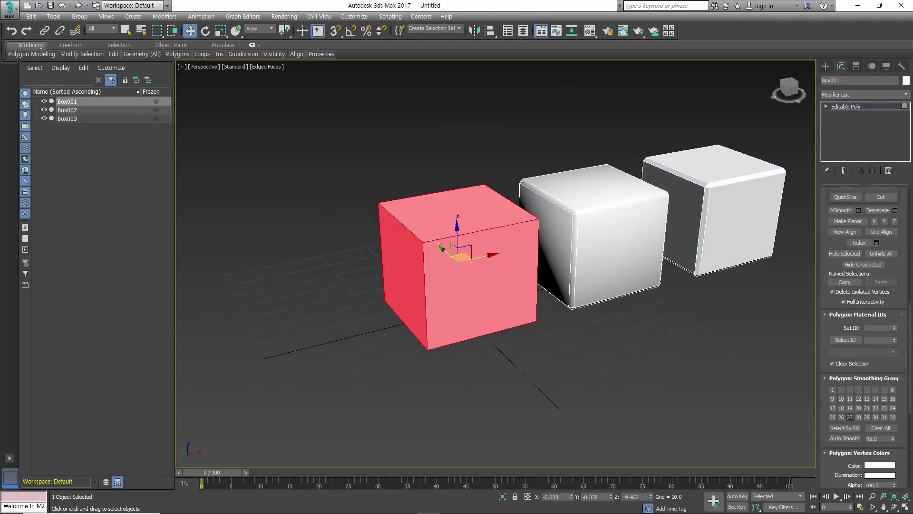
click(846, 106)
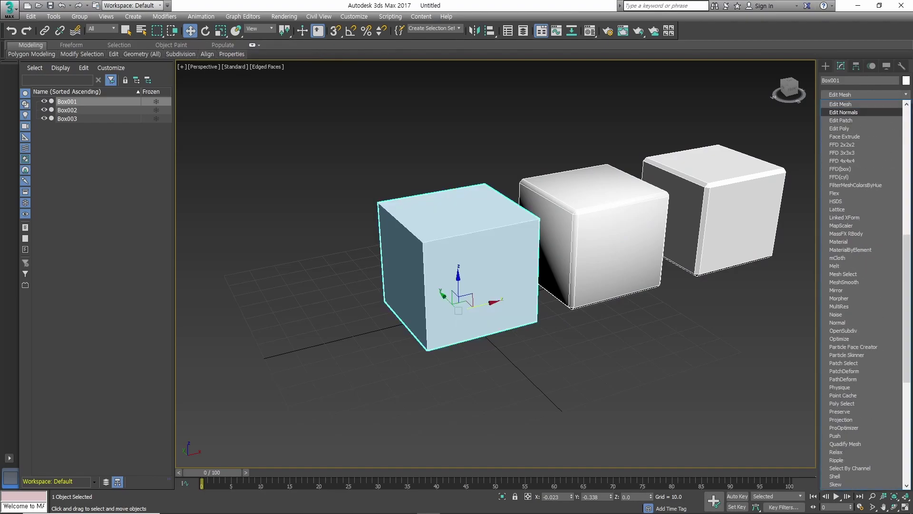
click(846, 123)
alt+middle_drag(494, 266, 457, 277)
key(ctrl+a)
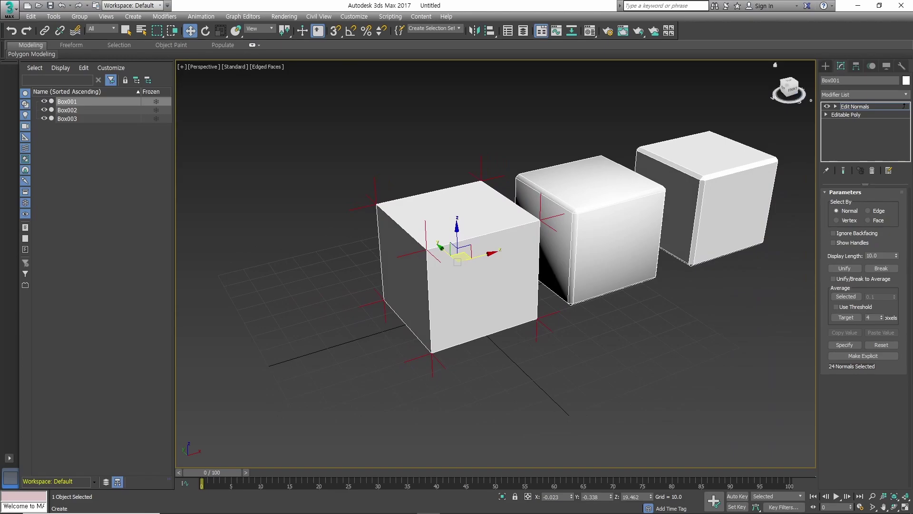
click(825, 66)
Step: Select the rightmost box and orbit around Box002 to inspect its 24 normals
click(704, 199)
alt+middle_drag(704, 200, 694, 203)
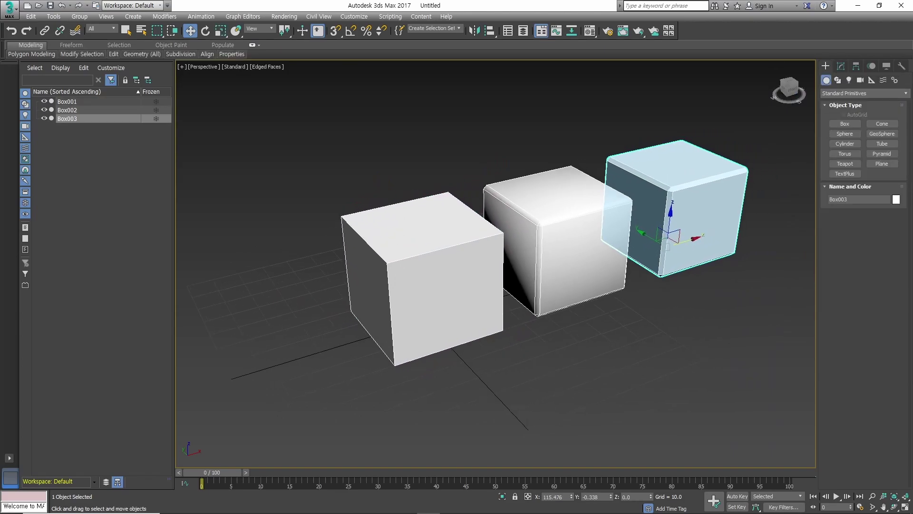
key(ctrl+a)
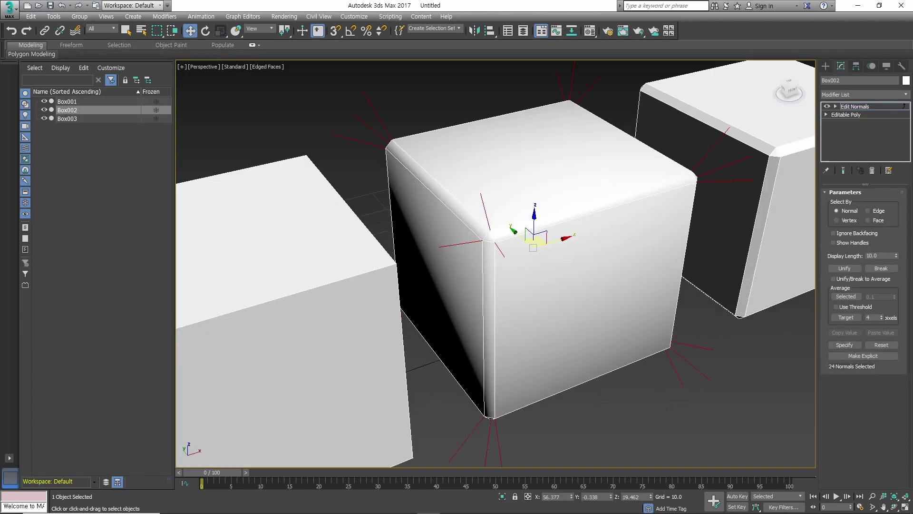
alt+middle_drag(494, 266, 504, 266)
scroll(495, 267, up, 2)
scroll(518, 252, down, 2)
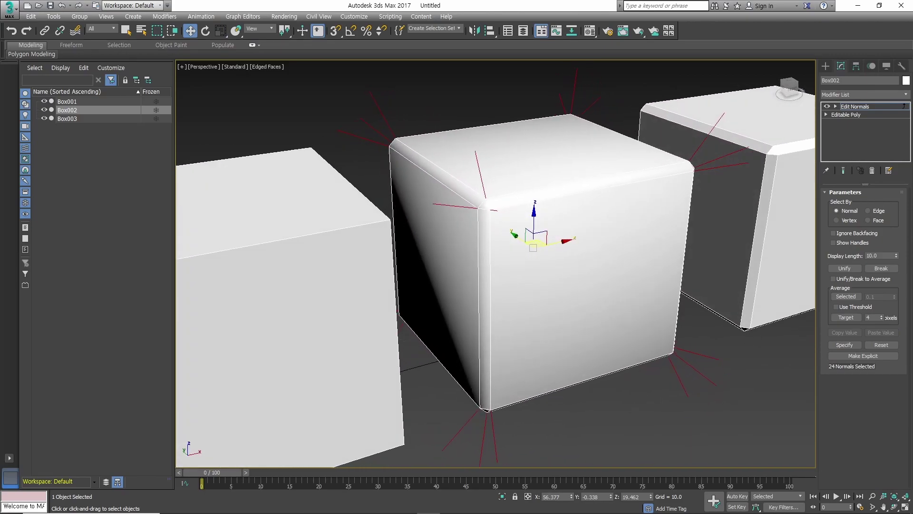
scroll(519, 252, down, 5)
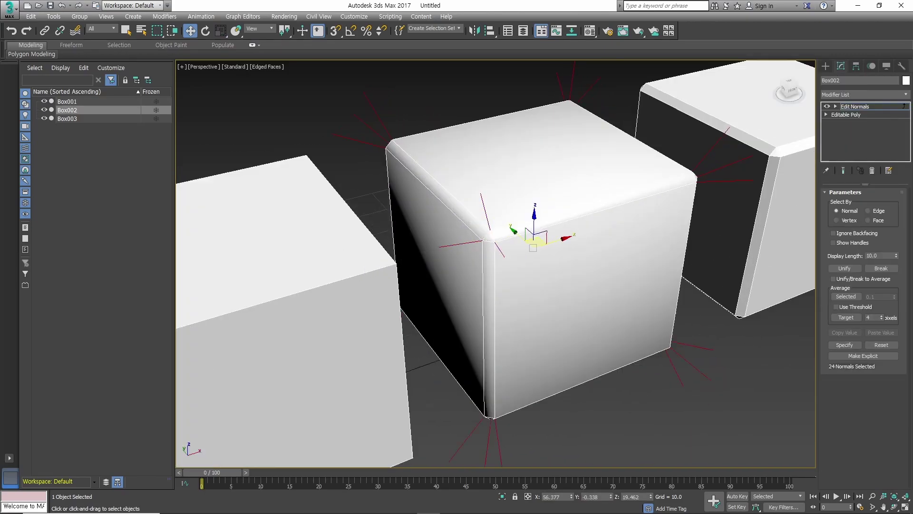
alt+middle_drag(532, 238, 542, 242)
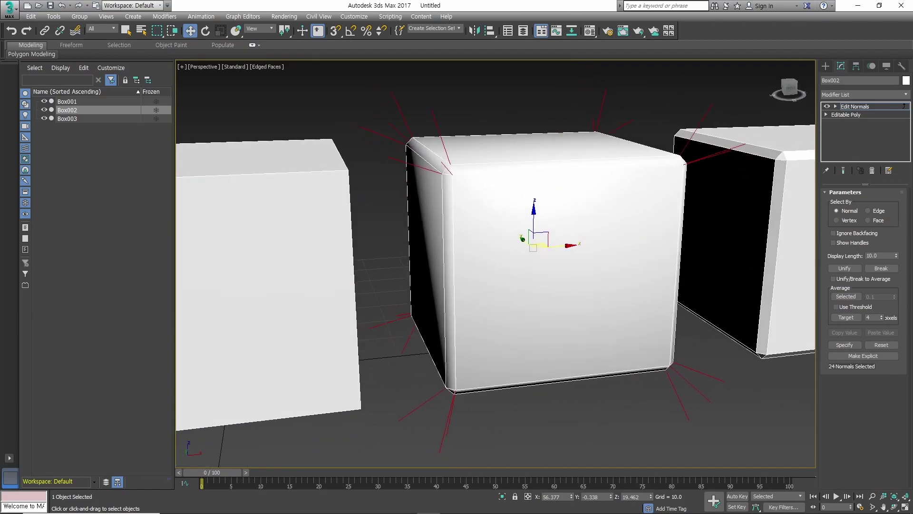
scroll(523, 238, down, 5)
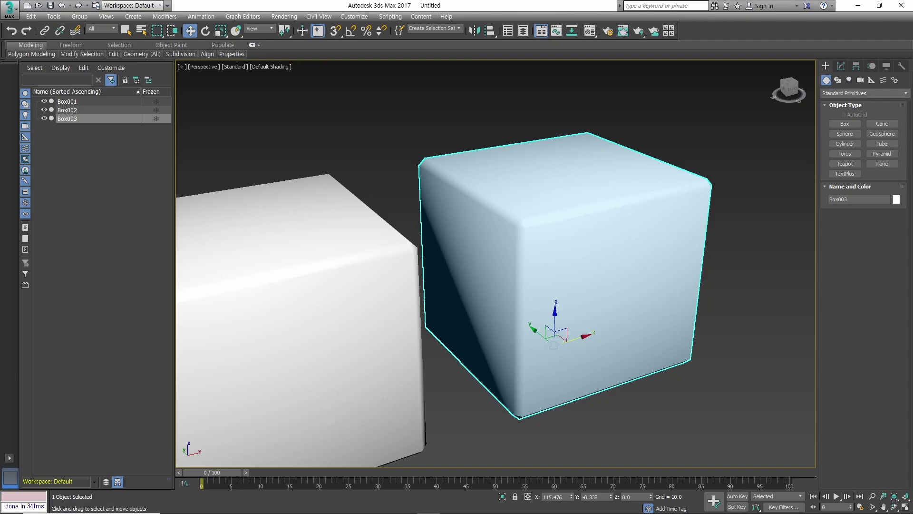
Step: Generate face-weighted normals for Box003 with the IFW Normals tool
click(455, 203)
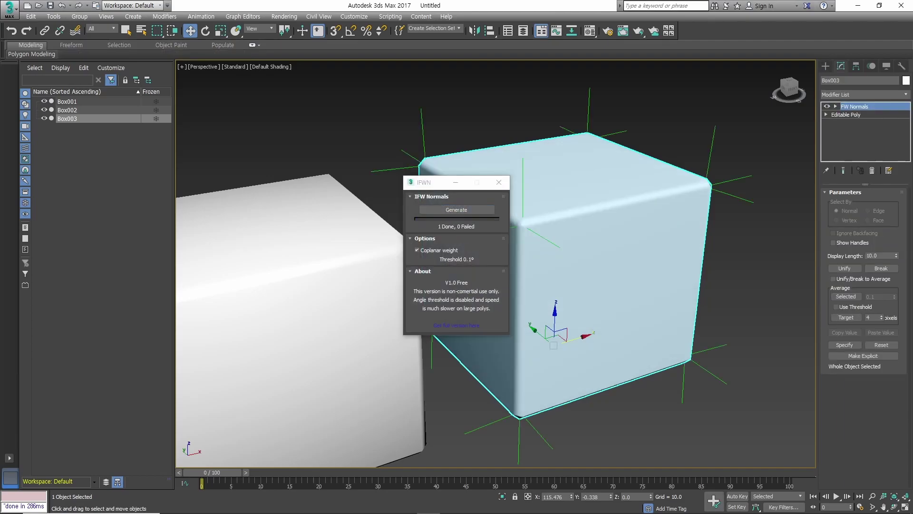
drag(426, 175, 228, 155)
scroll(535, 242, down, 4)
scroll(494, 264, up, 3)
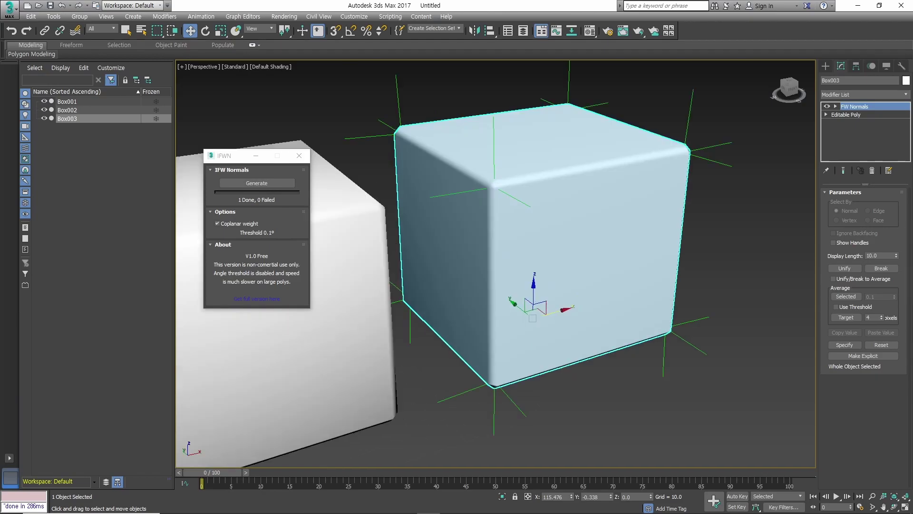
Step: Compare the three boxes' shading from front and high three-quarter views
key(ctrl+a)
scroll(495, 264, up, 2)
scroll(494, 285, down, 3)
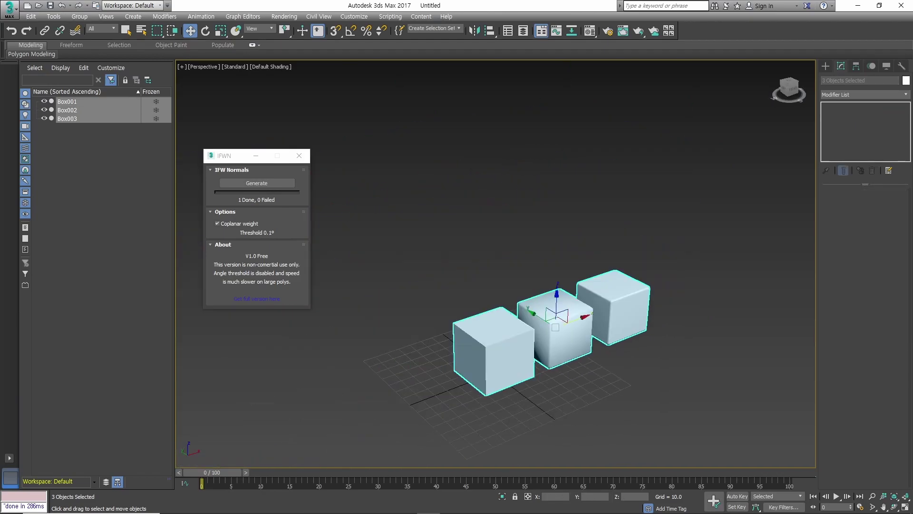
key(ctrl+d)
scroll(494, 286, up, 3)
scroll(495, 285, down, 2)
alt+middle_drag(495, 285, 495, 247)
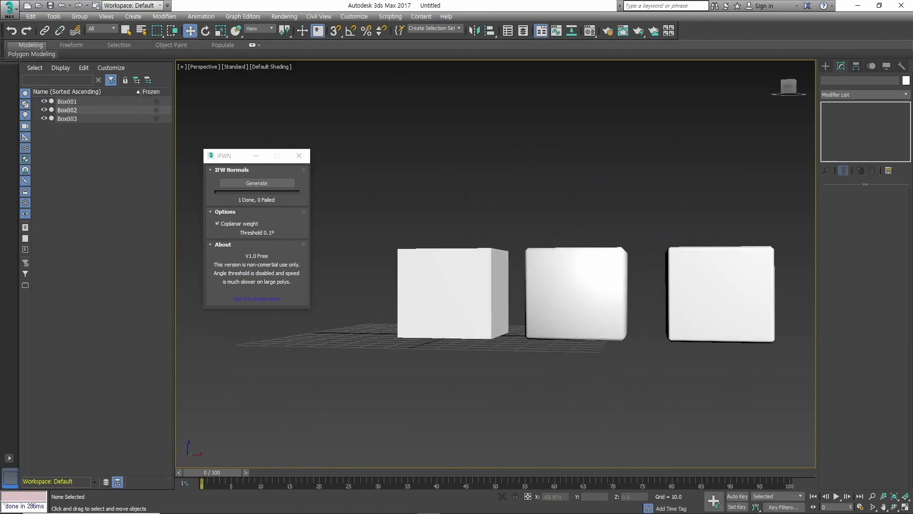
mouse_move(495, 285)
alt+middle_down()
mouse_move(523, 309)
mouse_move(504, 275)
mouse_move(519, 261)
alt+middle_up()
Step: Recheck Box003, move the IFW Normals window aside, and reframe all three boxes
click(714, 305)
scroll(714, 286, up, 2)
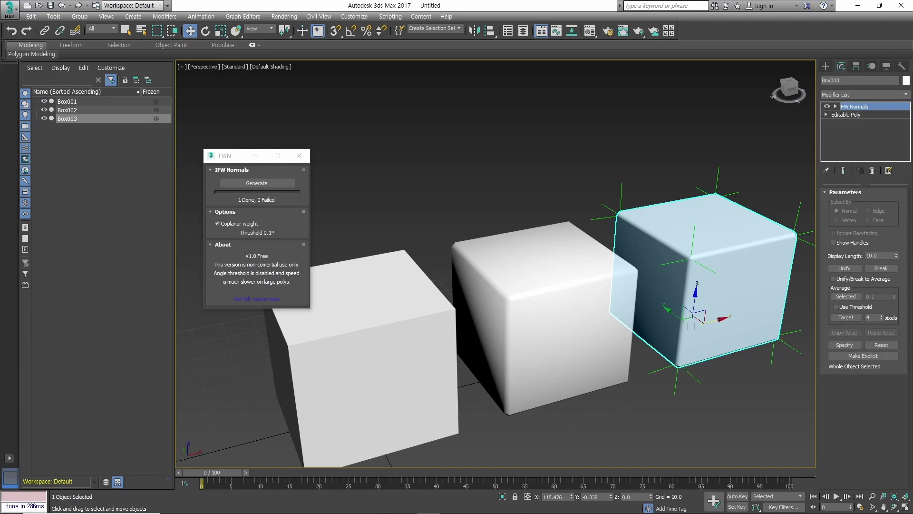
middle_drag(540, 319, 499, 285)
drag(229, 155, 98, 169)
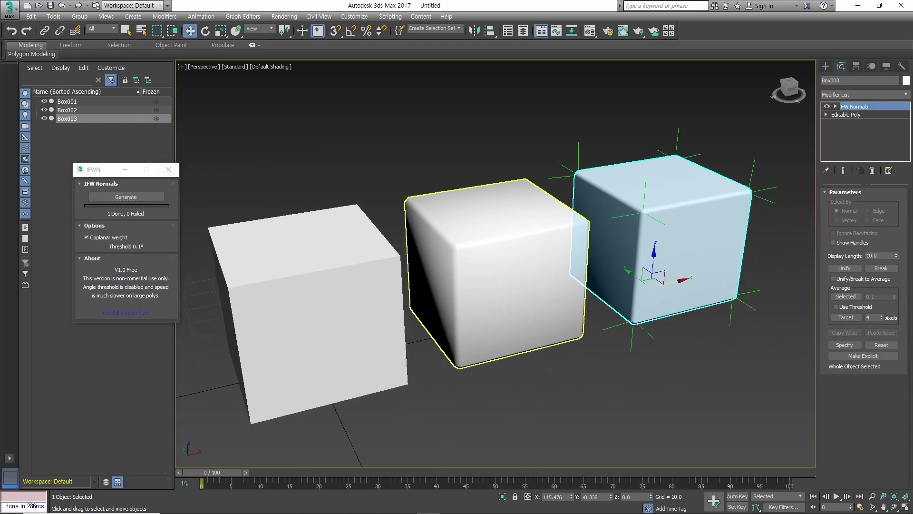
click(618, 404)
scroll(675, 261, down, 3)
middle_drag(551, 252, 494, 186)
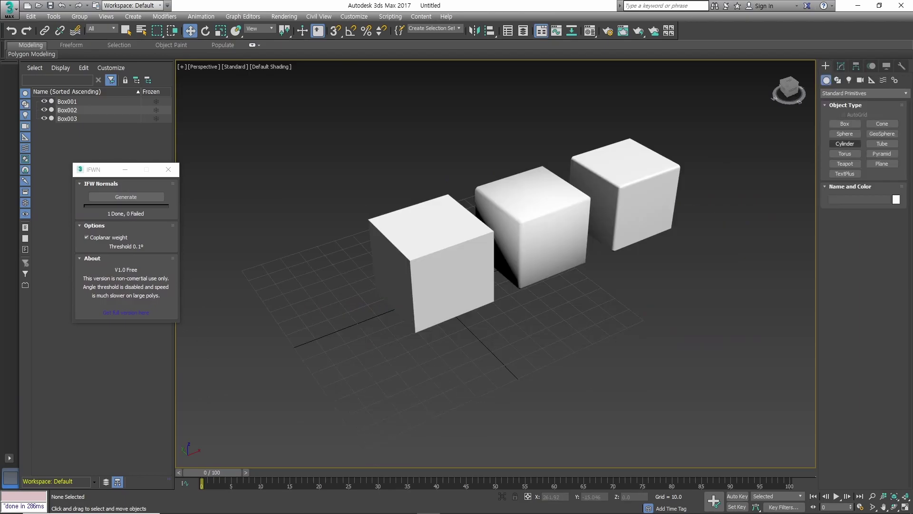
Step: Create a fourth box, Box004, and convert it to an Editable Poly
drag(666, 344, 519, 332)
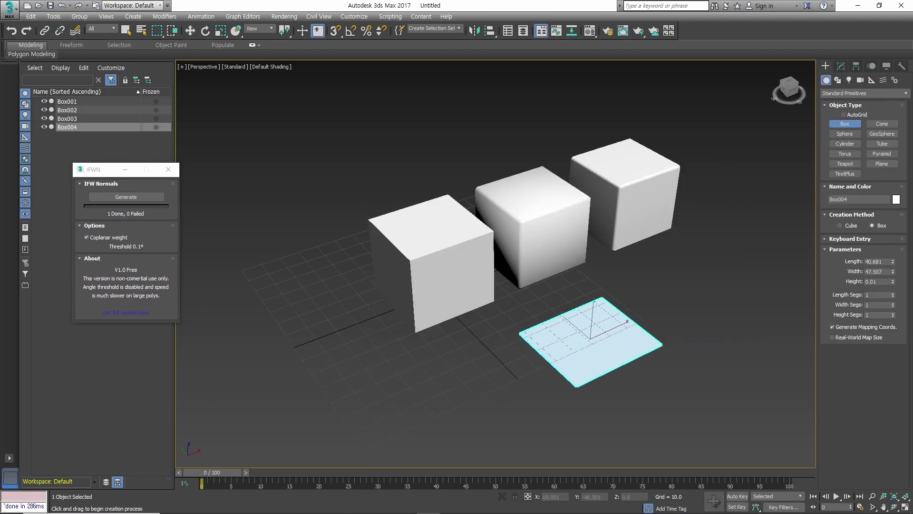
click(519, 283)
alt+middle_drag(594, 285, 607, 267)
right_click(608, 268)
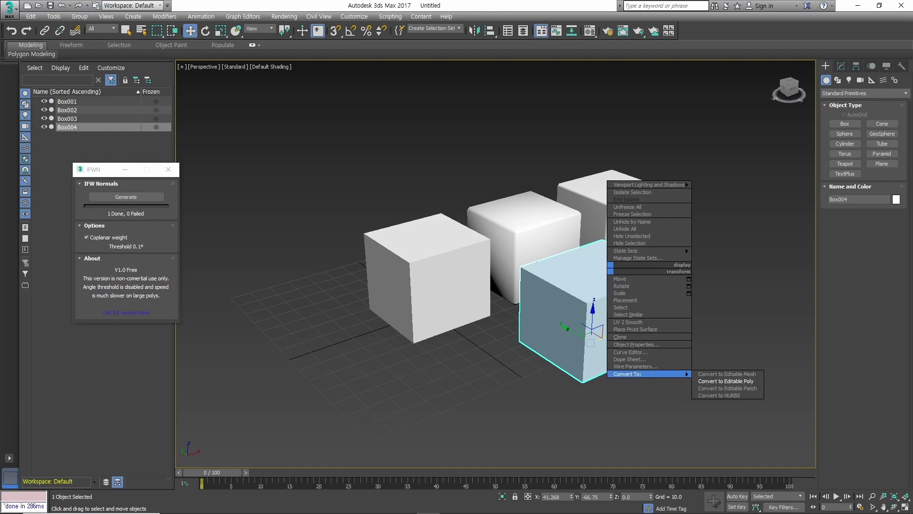
click(722, 381)
Step: Chamfer Box004's top edge about 29 units wide with 4 segments
key(2)
key(ctrl+a)
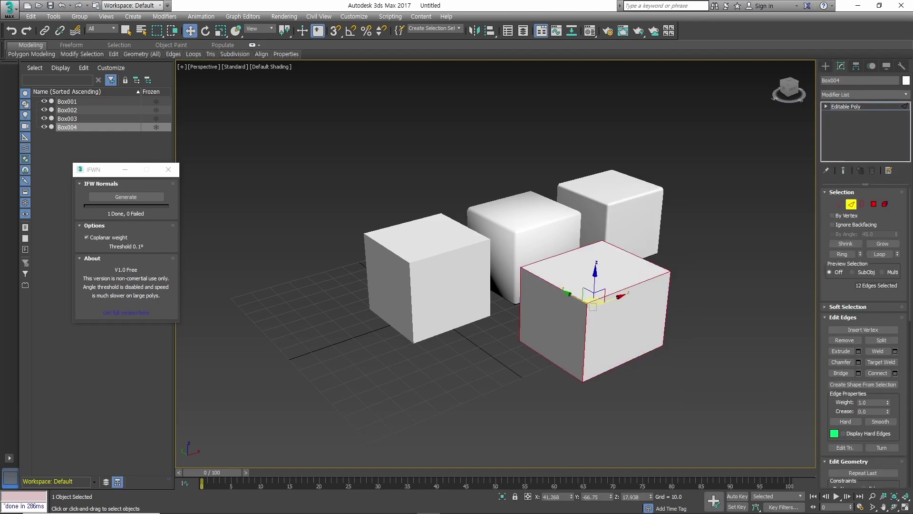
alt+middle_drag(595, 285, 589, 284)
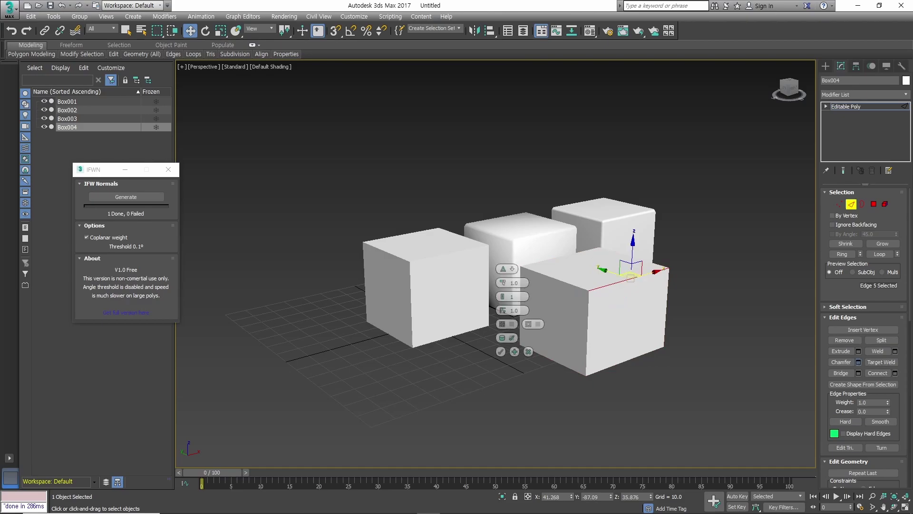
drag(503, 282, 503, 266)
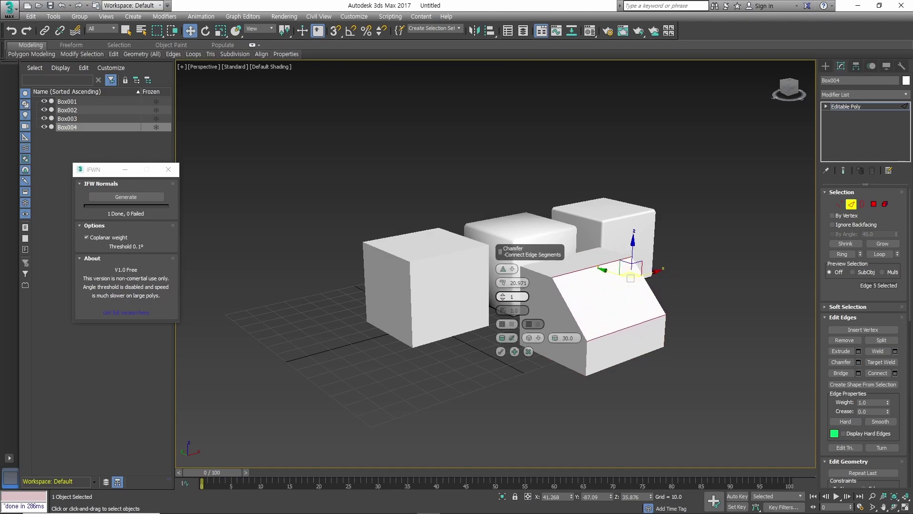
text(4)
key(Return)
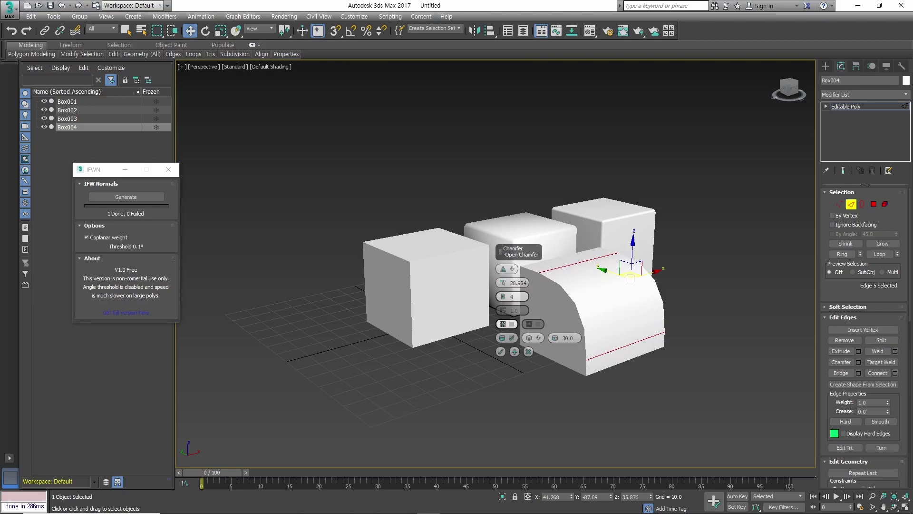
click(500, 351)
Step: Show edged faces, inspect the rounded box, and select all four boxes
key(F4)
alt+middle_drag(599, 286, 584, 290)
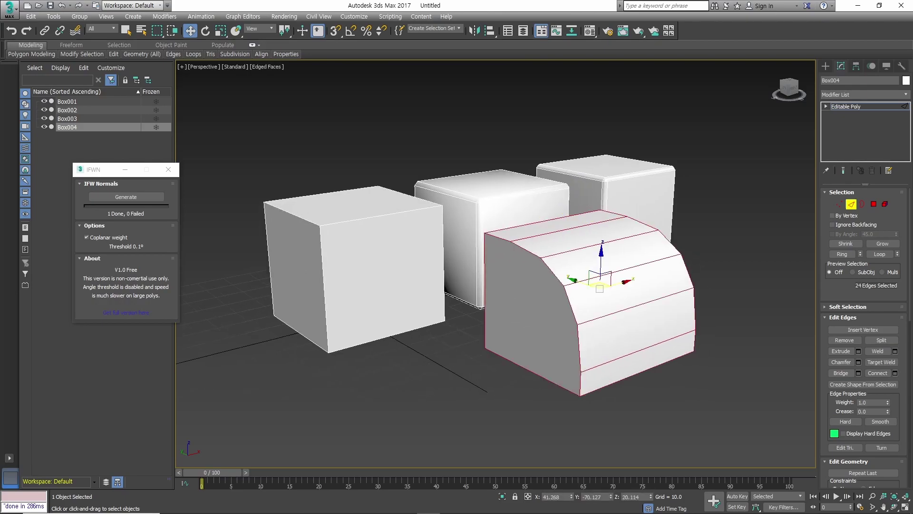
key(2)
key(ctrl+a)
Step: Frame the four boxes and copy the rounded Box004 as Box005
key(z)
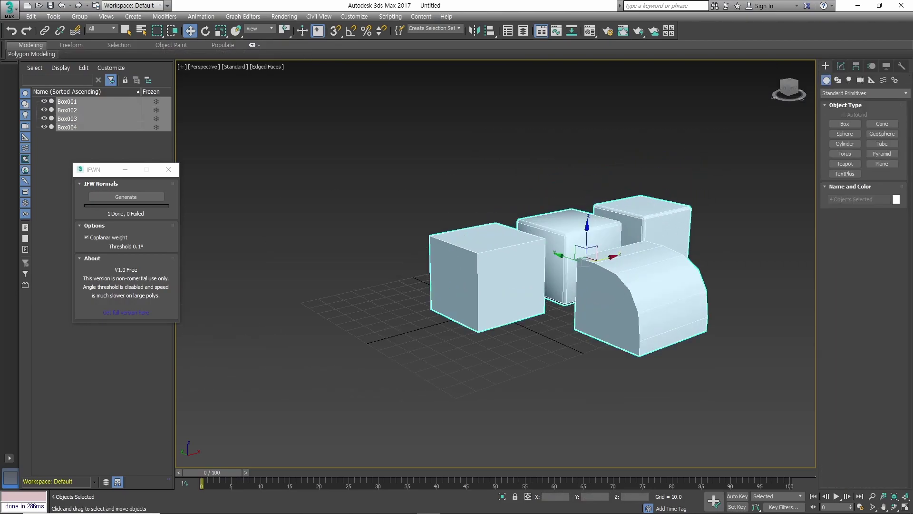
key(m)
key(m)
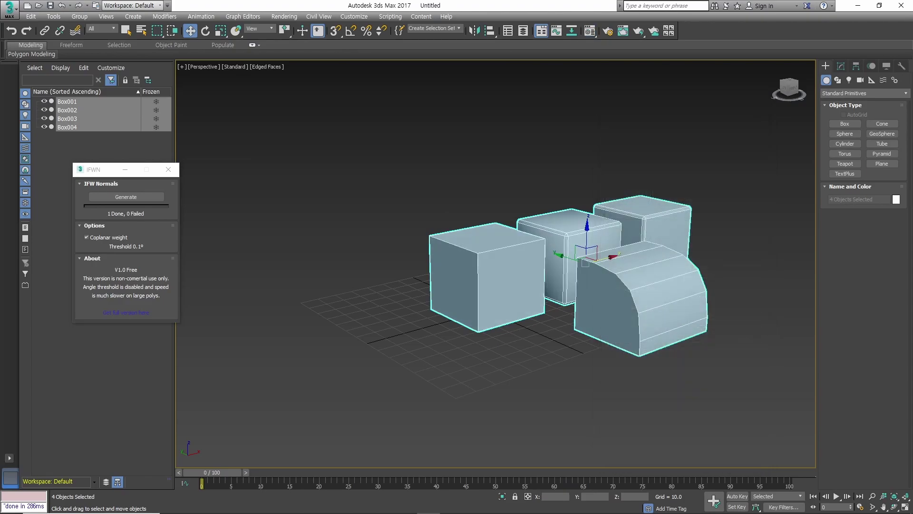
alt+middle_drag(428, 285, 409, 295)
click(618, 304)
mouse_move(618, 304)
alt+middle_down()
mouse_move(594, 300)
mouse_move(460, 341)
alt+middle_up()
shift+drag(460, 342, 594, 281)
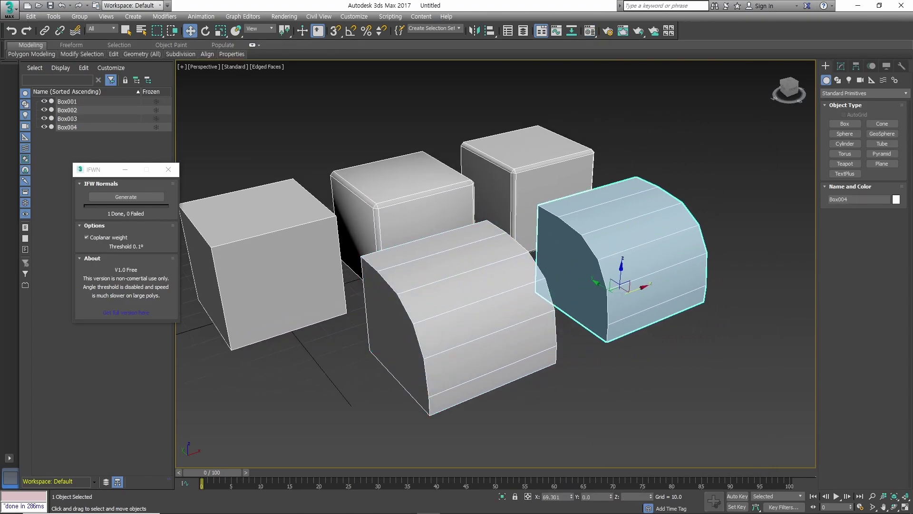
click(460, 299)
Step: Line Box004 and Box005 up in front of the cubes and copy Box006
scroll(460, 298, down, 5)
alt+middle_drag(461, 299, 490, 304)
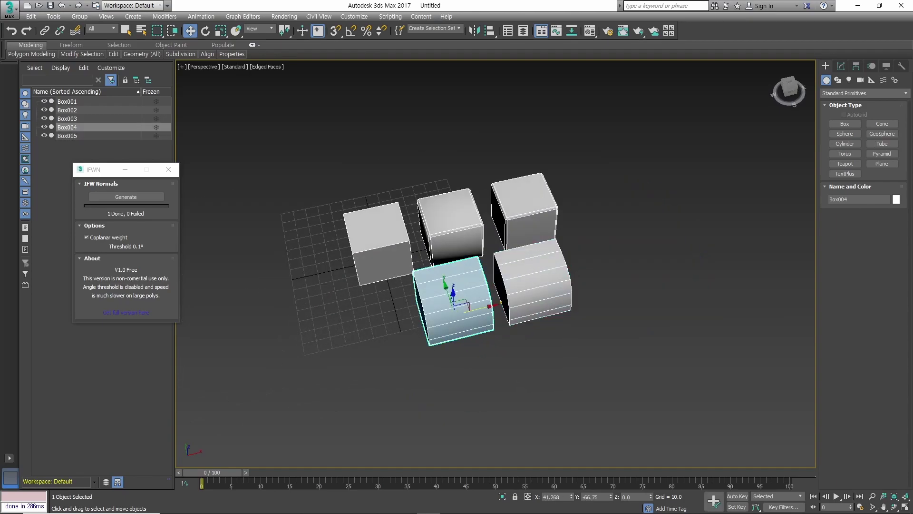
drag(454, 300, 395, 314)
click(533, 281)
mouse_move(533, 280)
mouse_down()
mouse_move(478, 292)
mouse_move(554, 276)
mouse_up()
click(460, 299)
alt+middle_drag(460, 299, 495, 304)
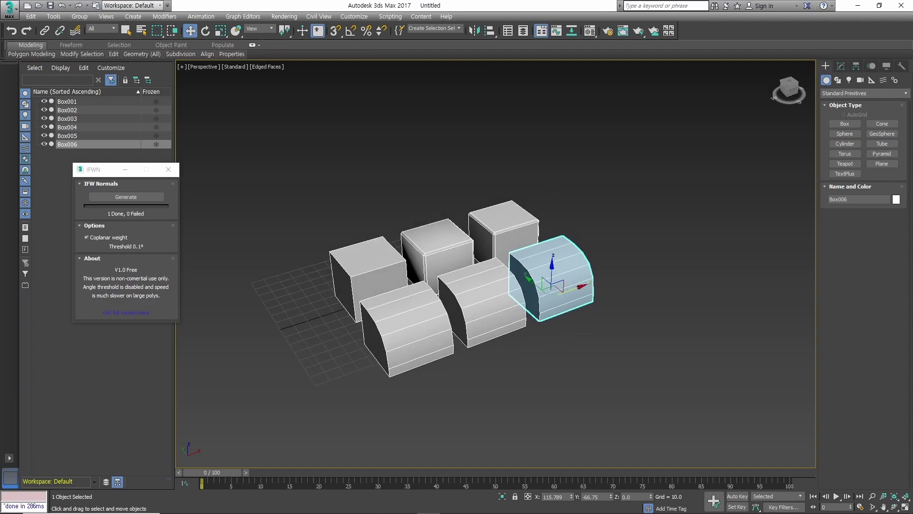
Step: Hide edged faces and select all edges of the middle rounded box Box005
key(F4)
scroll(480, 304, up, 3)
click(840, 65)
key(2)
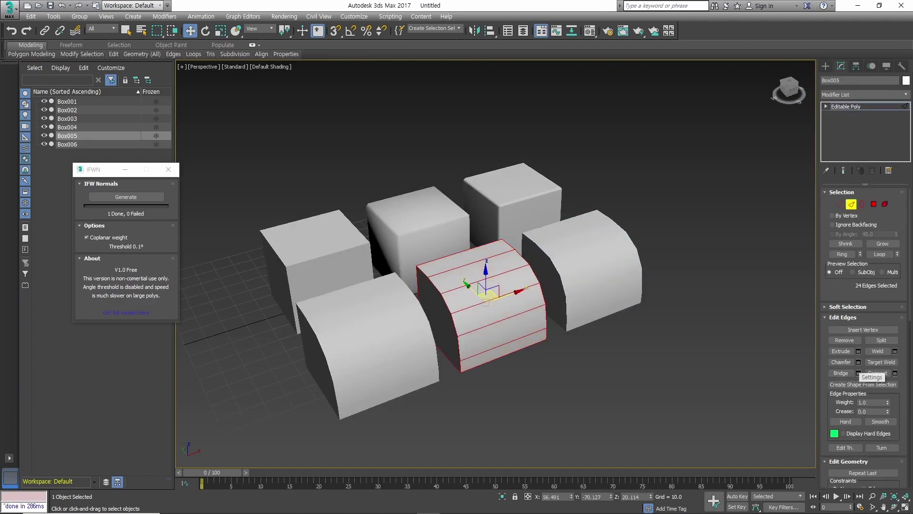
Step: Give Box005's selected edges a small, smooth rounded chamfer
key(t)
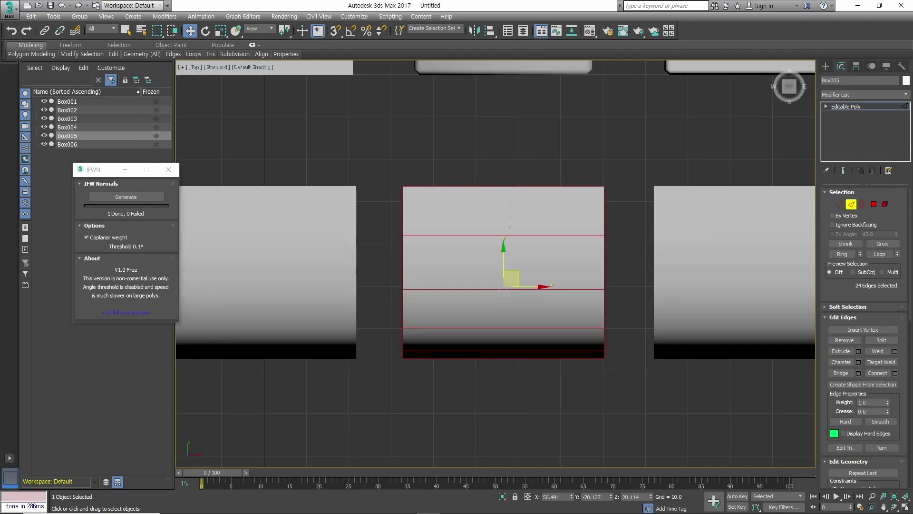
key(u)
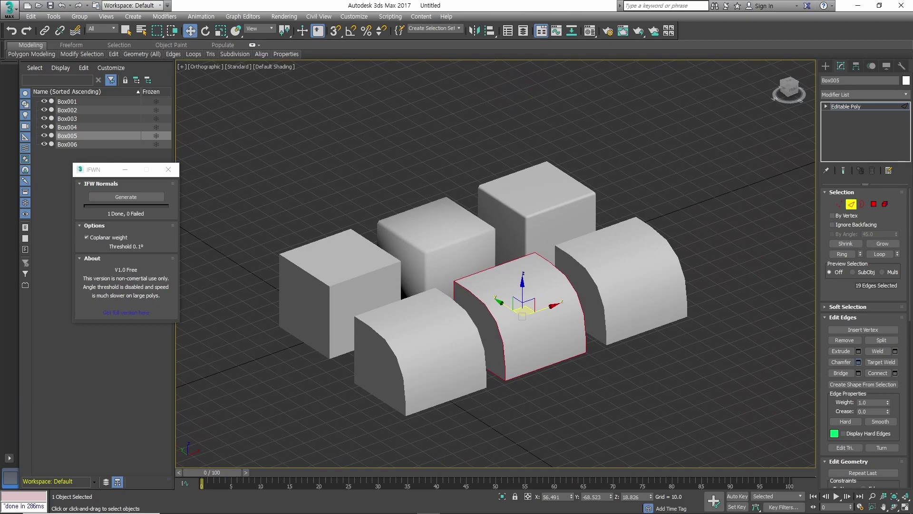
key(ctrl+shift+c)
scroll(495, 264, up, 2)
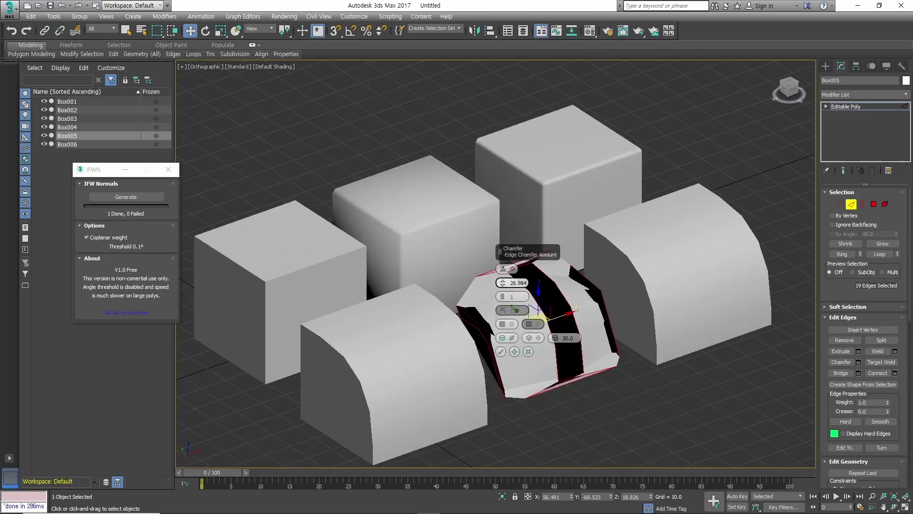
drag(503, 282, 503, 323)
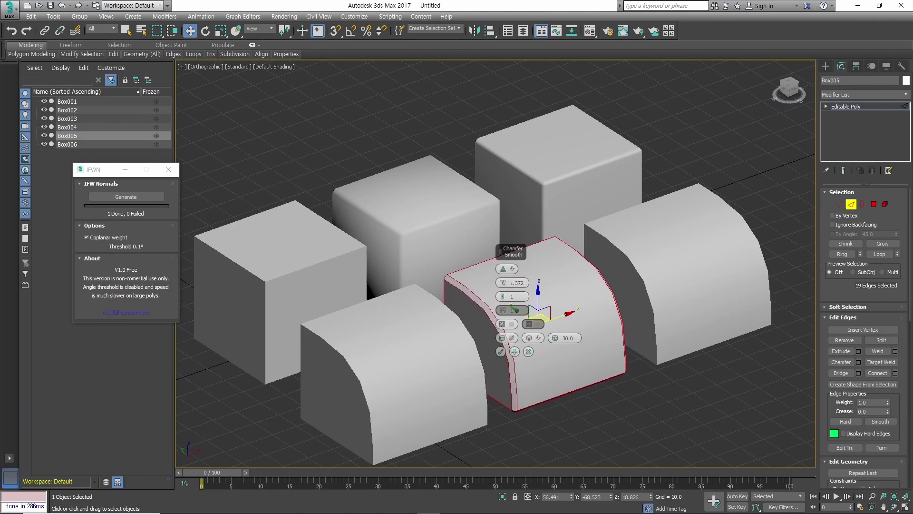
key(Return)
scroll(513, 309, down, 5)
scroll(514, 309, down, 2)
Step: Clear the selection and delete the two outer chamfered boxes
key(ctrl+d)
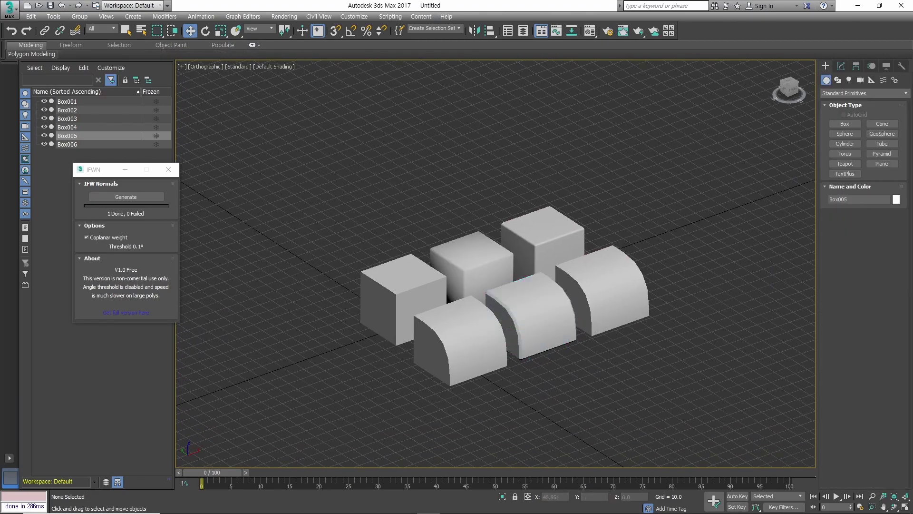
click(67, 126)
key(Delete)
click(67, 136)
Step: Delete the outer boxes Box004 and Box006 and clone two copies of the middle Box005
key(Delete)
mouse_move(494, 285)
alt+middle_down()
mouse_move(528, 267)
mouse_move(523, 309)
alt+middle_up()
mouse_move(523, 314)
mouse_down()
mouse_move(447, 309)
mouse_move(530, 316)
mouse_move(529, 328)
mouse_up()
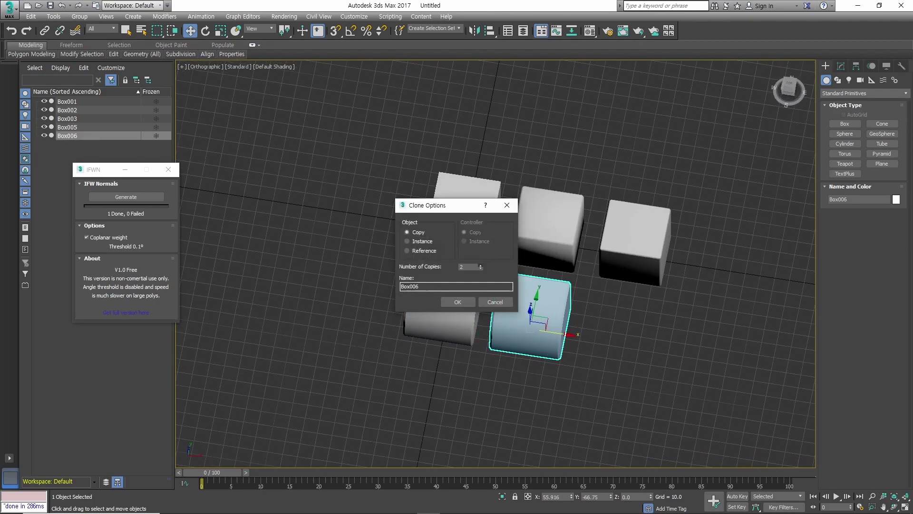
click(458, 302)
alt+middle_drag(442, 309, 475, 285)
click(523, 404)
Step: Select all faces of the middle front copy and clear its smoothing groups
scroll(551, 309, up, 3)
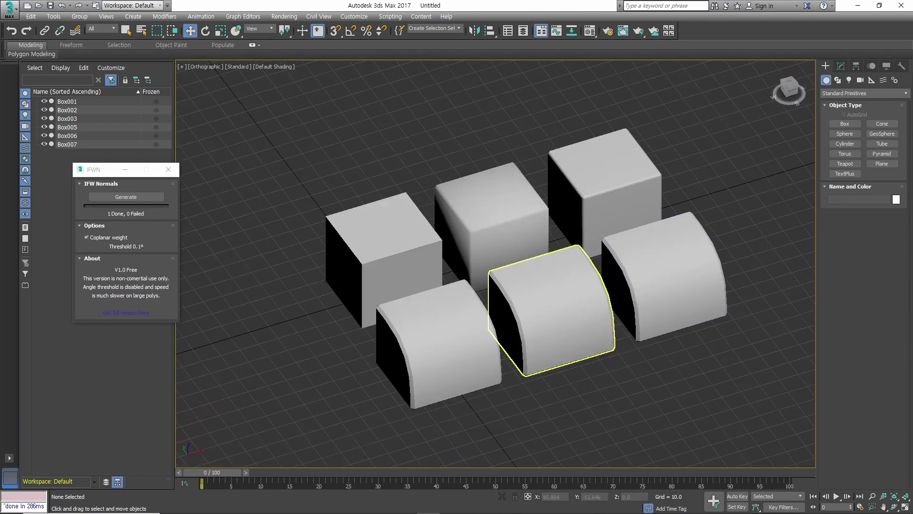
click(552, 309)
key(4)
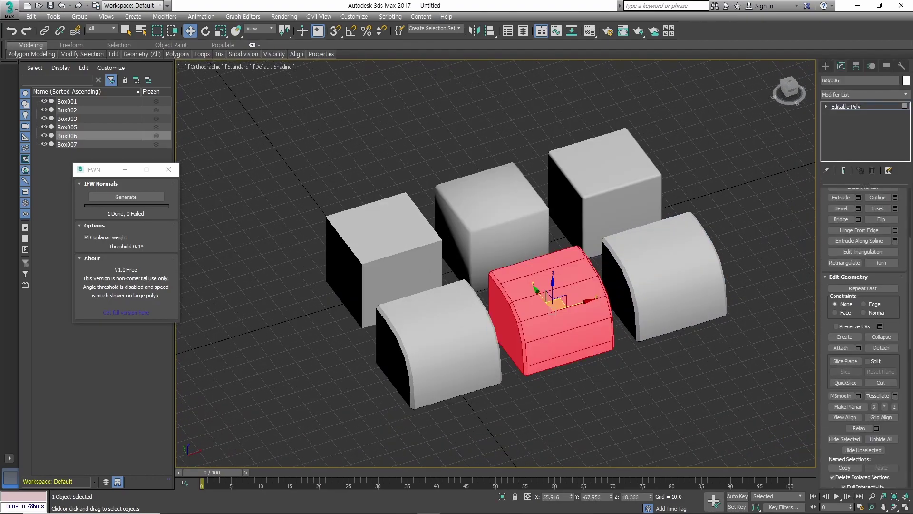
scroll(863, 333, down, 2)
scroll(863, 333, down, 3)
scroll(863, 333, down, 2)
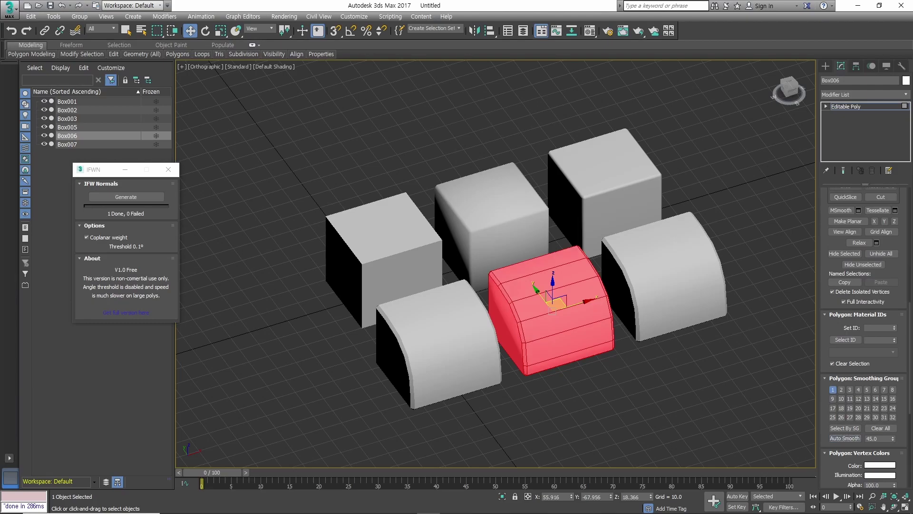
key(4)
Step: Clear the right copy Box007's smoothing groups and give it FW weighted normals
alt+middle_drag(552, 309, 542, 311)
click(651, 285)
key(4)
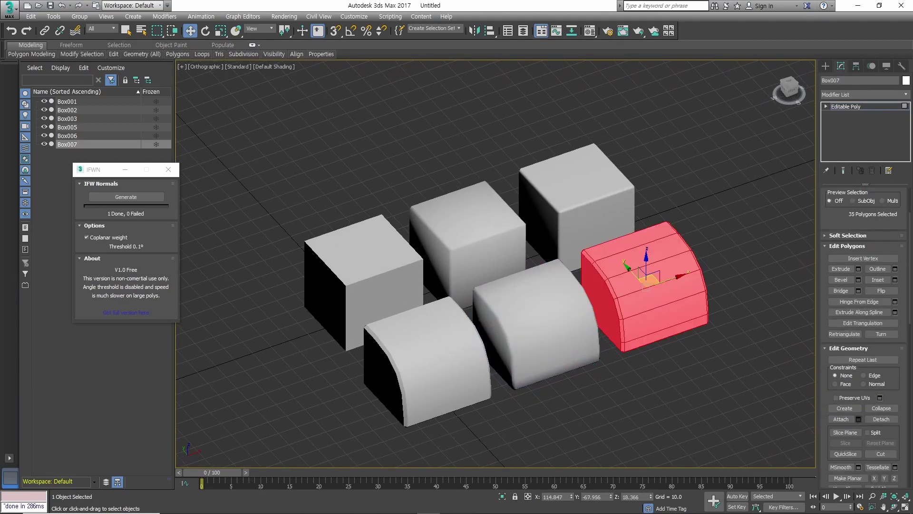
scroll(863, 333, down, 3)
scroll(863, 333, down, 3)
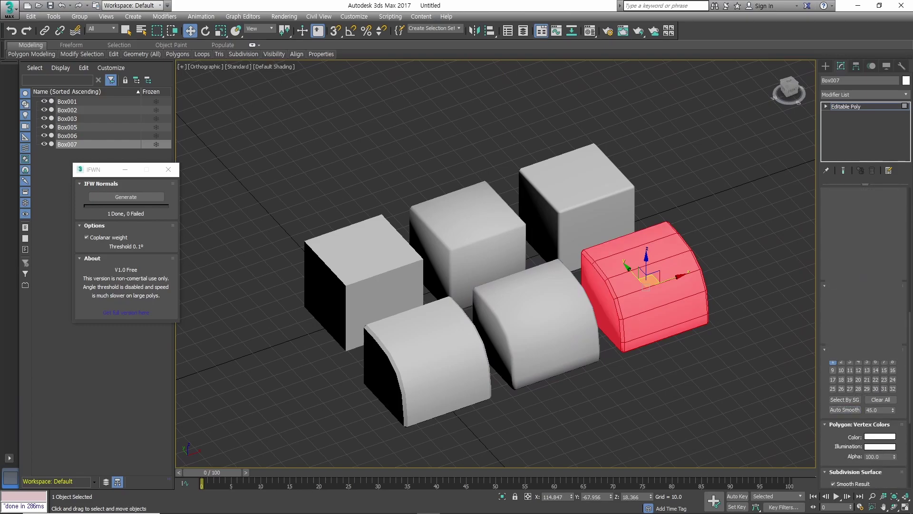
key(4)
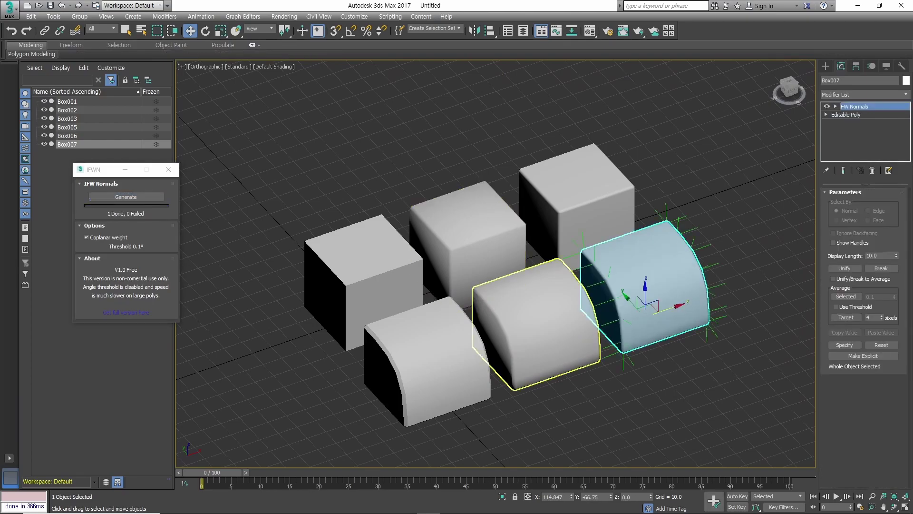
Step: Move the right chamfered box further right, away from the other boxes
key(ctrl+d)
click(642, 295)
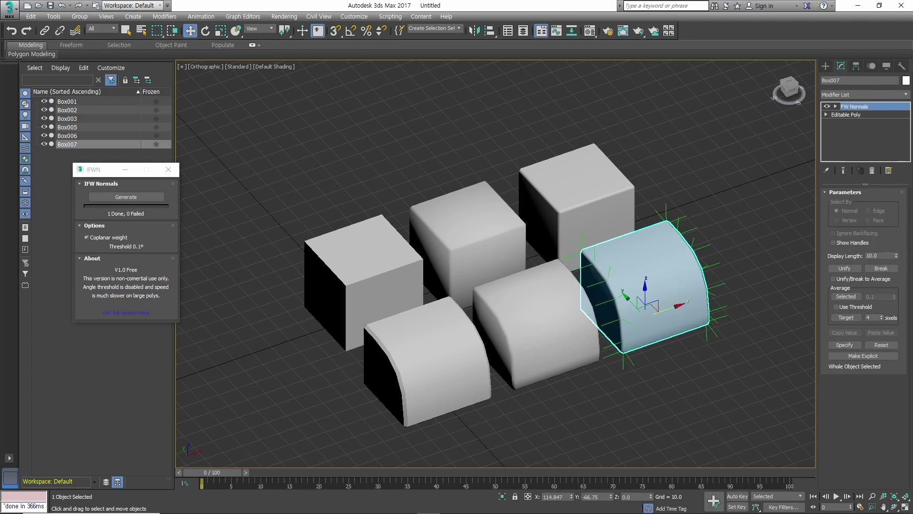
drag(642, 295, 728, 276)
alt+middle_drag(727, 276, 690, 238)
key(shift+z)
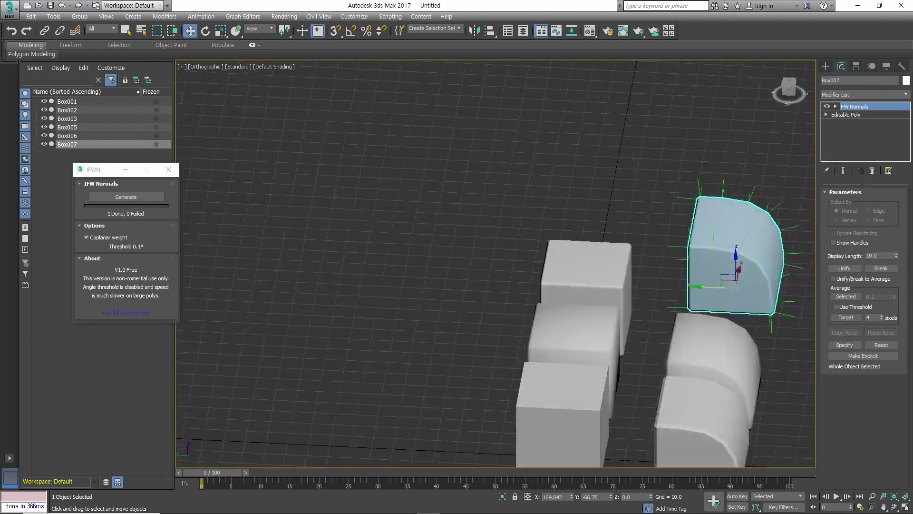
Step: Inspect the separated box's normals from several angles
key(shift+z)
key(ctrl+d)
click(718, 238)
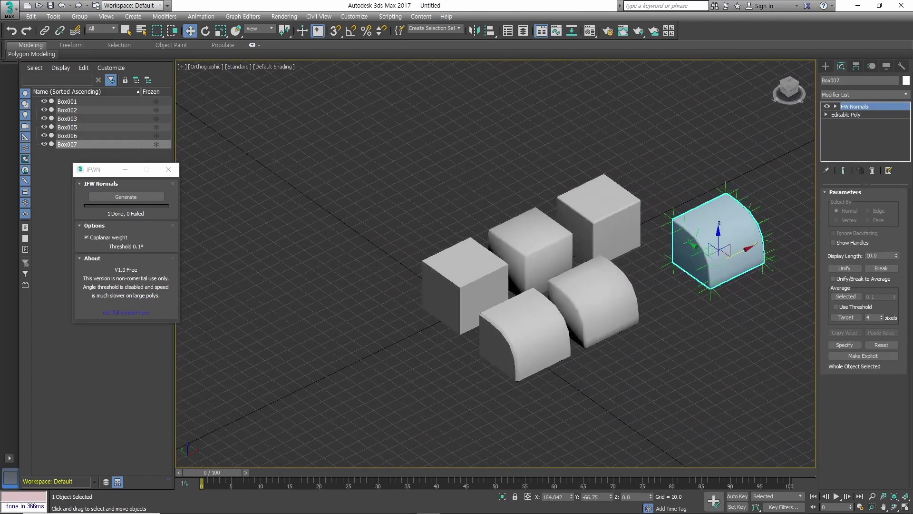
key(shift+z)
key(shift+z)
key(shift+z)
key(ctrl+z)
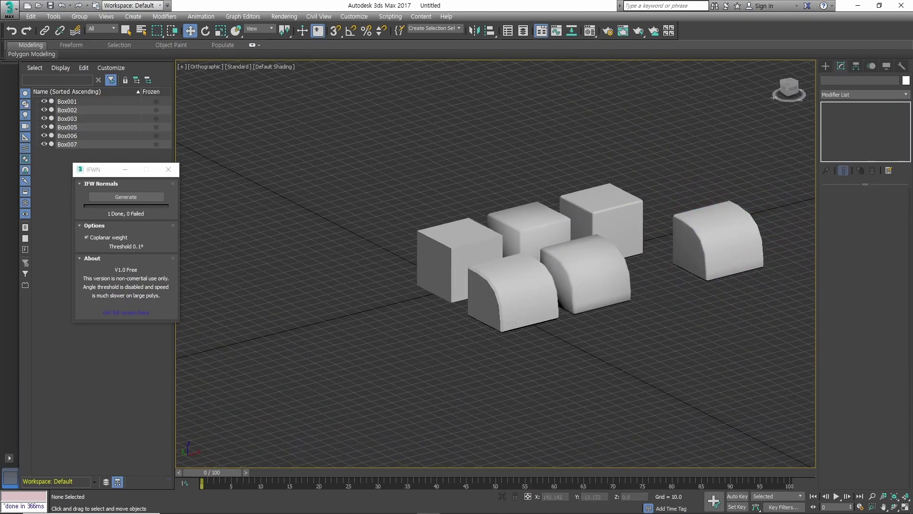
key(shift+z)
key(ctrl+z)
Step: Reset the scene and confirm the warning so all boxes are cleared
key(shift+z)
key(shift+z)
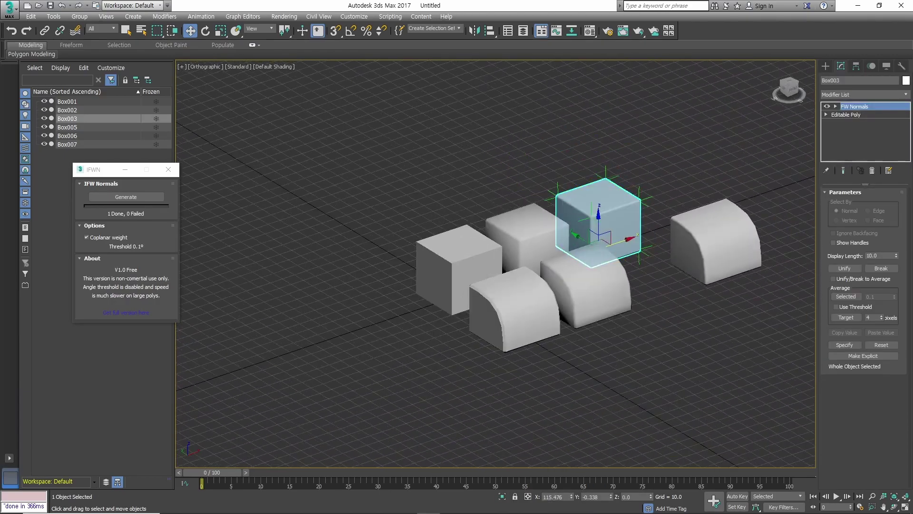
key(ctrl+z)
key(shift+z)
key(ctrl+z)
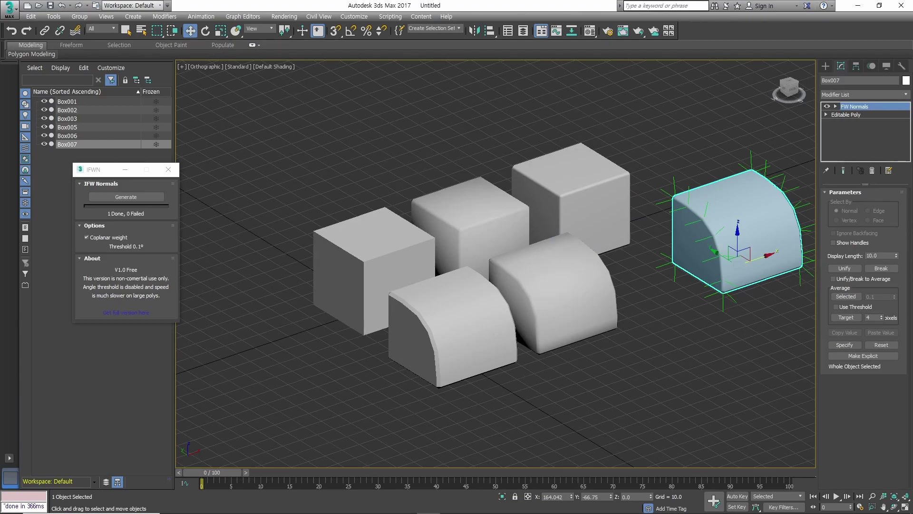
key(ctrl+z)
key(Return)
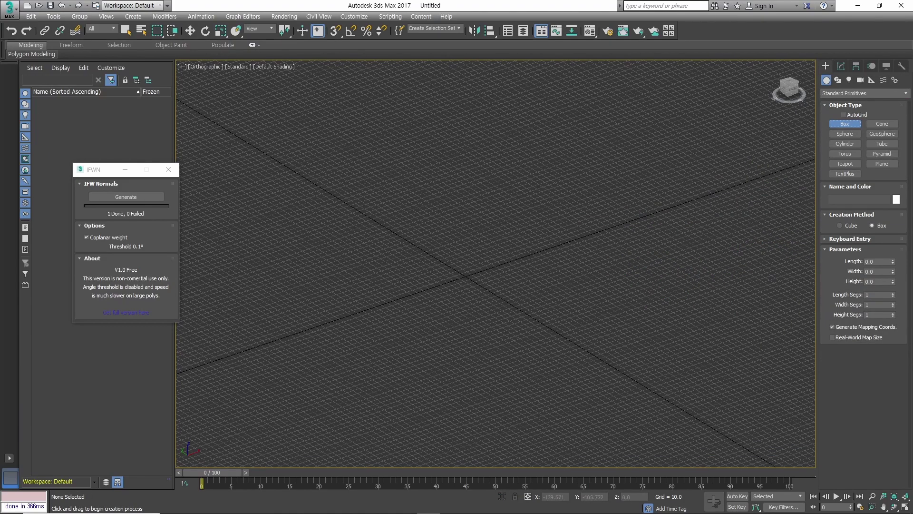
Step: Create a new box and convert it to an Editable Poly
drag(247, 274, 707, 261)
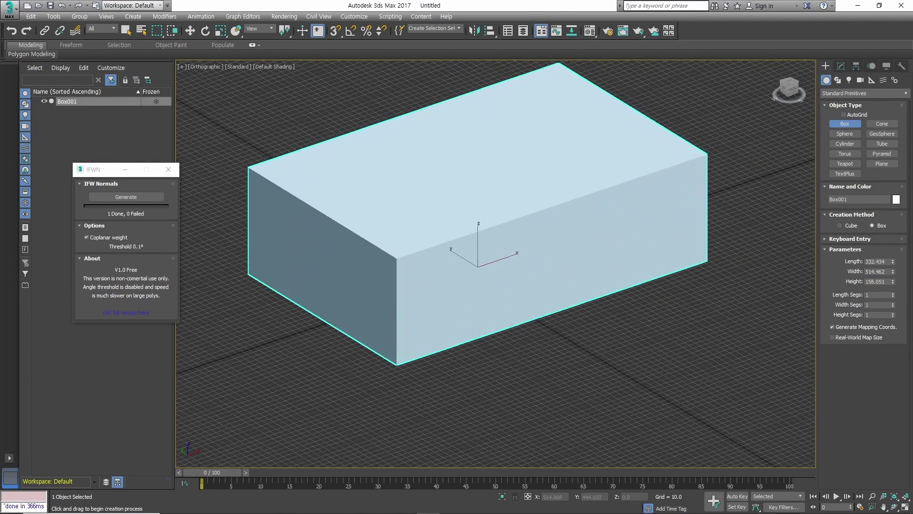
alt+middle_drag(475, 214, 504, 205)
key(w)
right_click(509, 212)
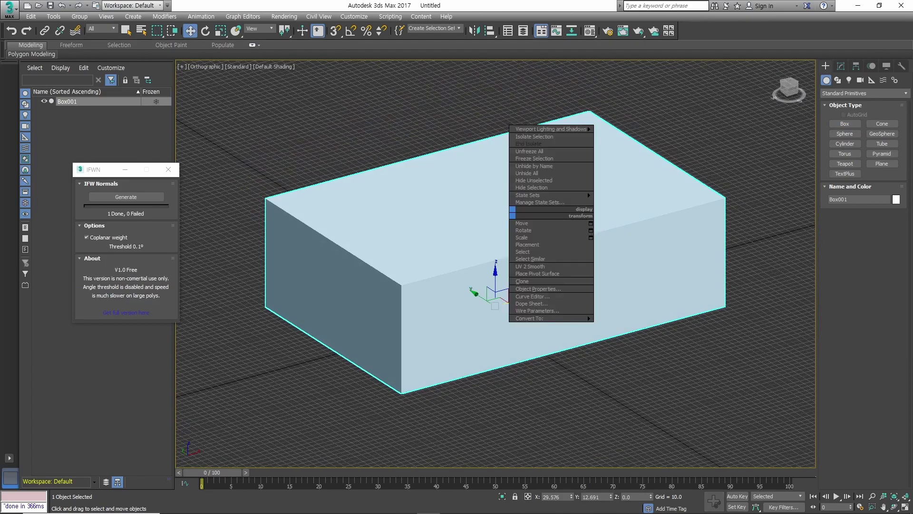
click(629, 325)
scroll(495, 276, down, 3)
Step: Chamfer the box's four vertical edges with 2 segments and amount 7.877
key(f)
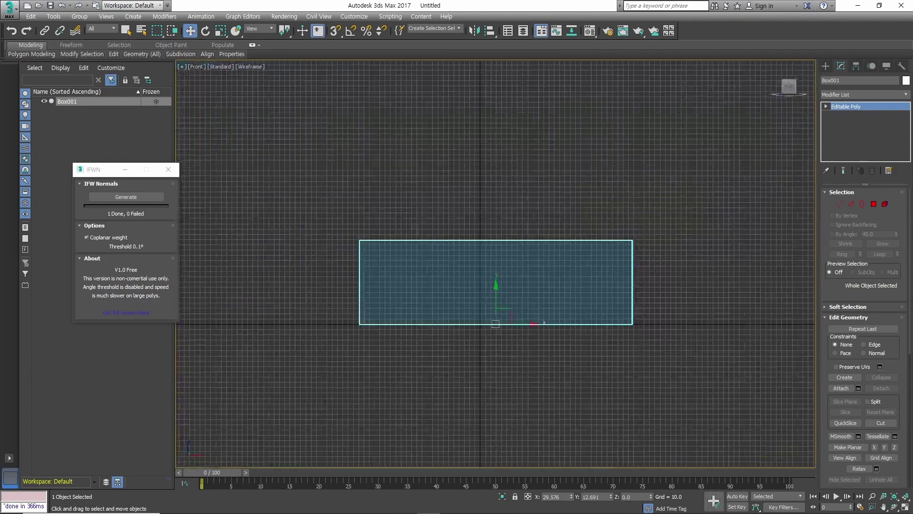
key(2)
key(F3)
alt+middle_drag(495, 281, 523, 266)
key(F3)
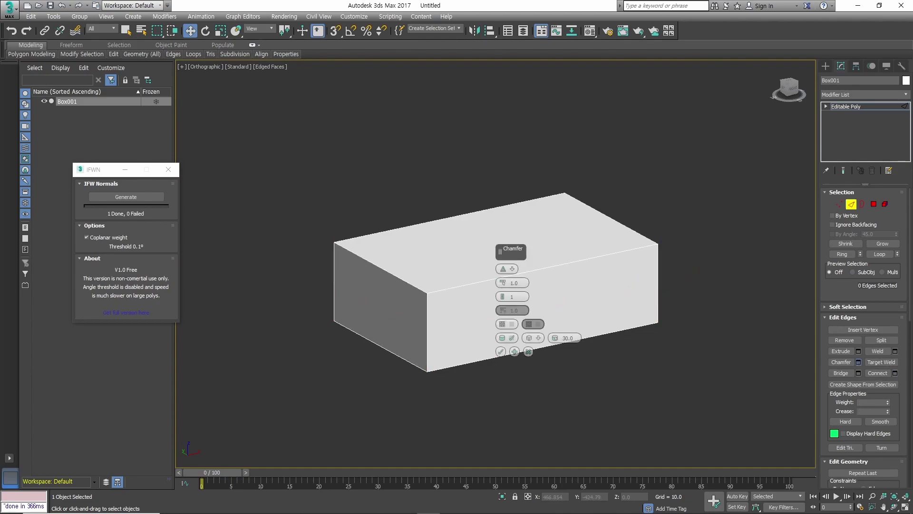
key(f)
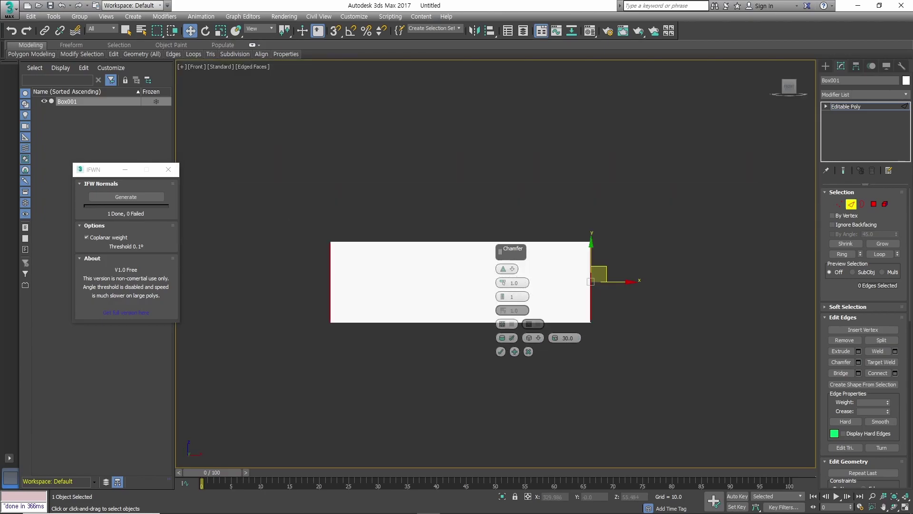
alt+middle_drag(590, 281, 608, 267)
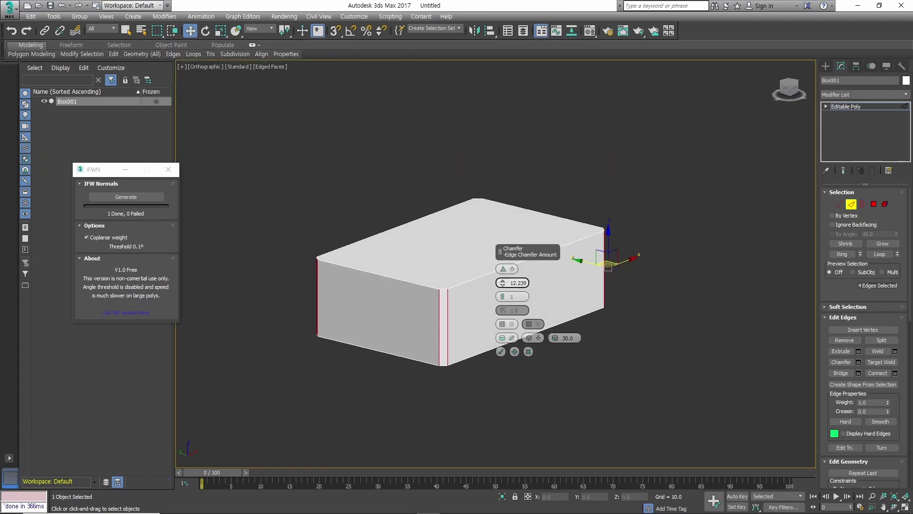
scroll(475, 286, up, 2)
click(502, 294)
drag(503, 283, 502, 304)
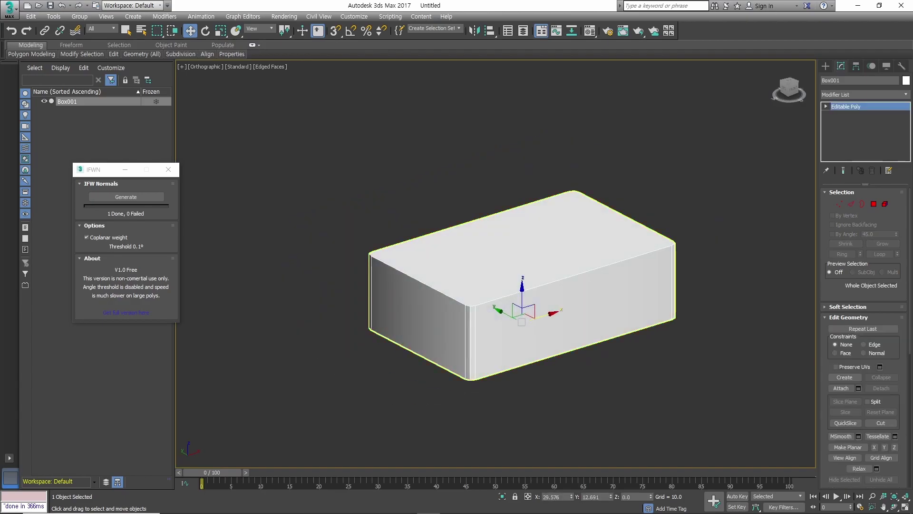
Step: Select all the box's faces, then return to object level and inspect it
key(4)
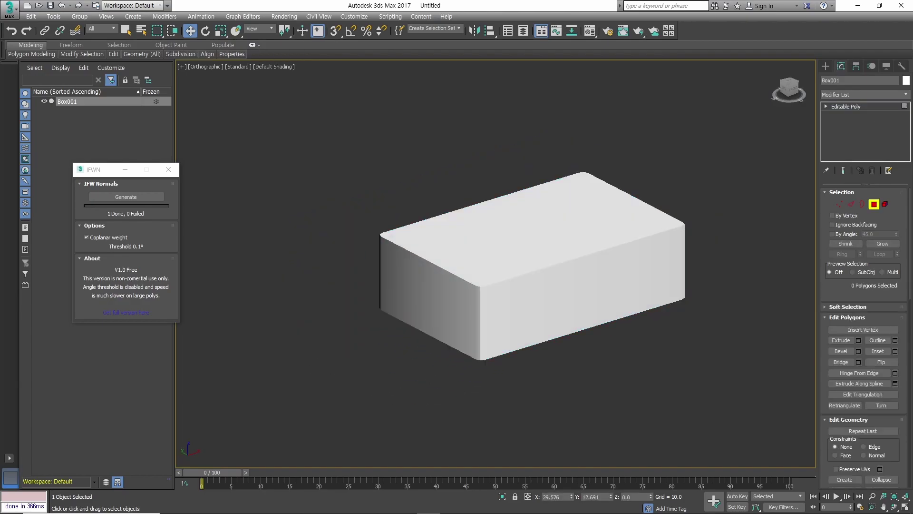
key(ctrl+a)
scroll(863, 333, down, 3)
scroll(863, 333, down, 3)
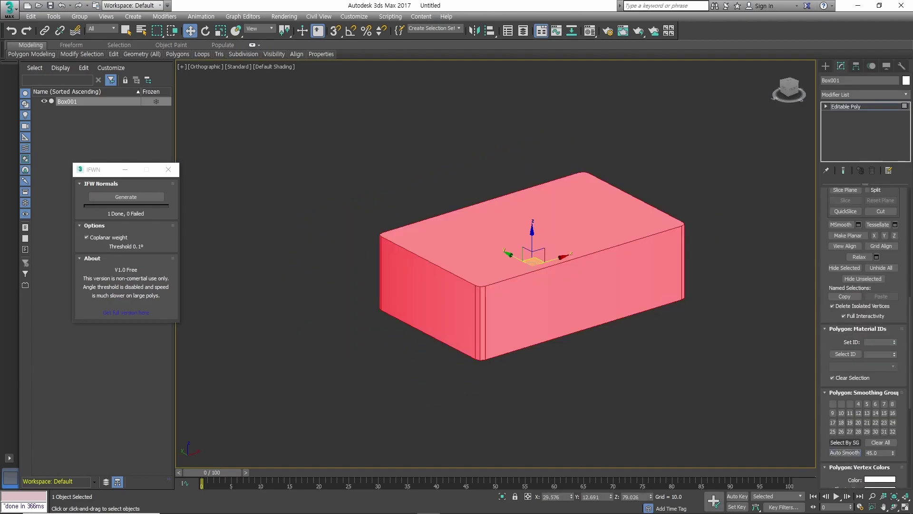
key(4)
scroll(476, 302, up, 2)
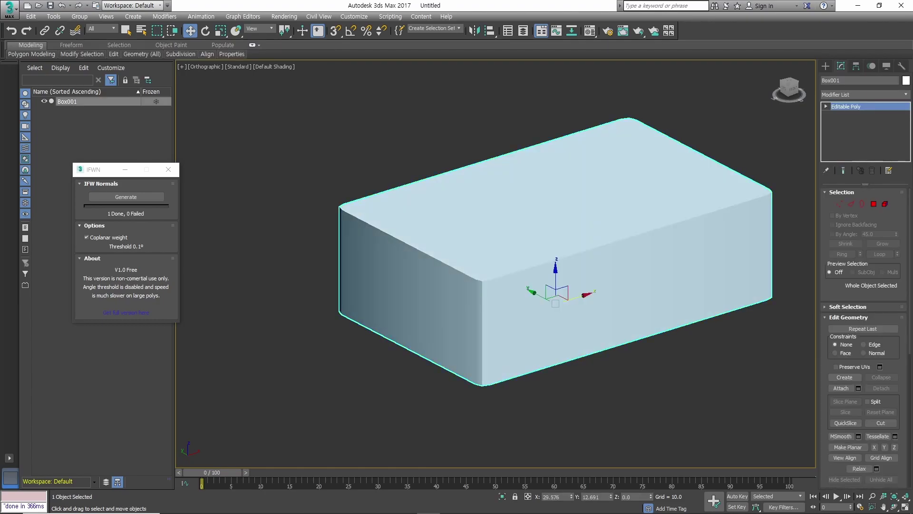
scroll(312, 248, down, 1)
scroll(312, 248, down, 1)
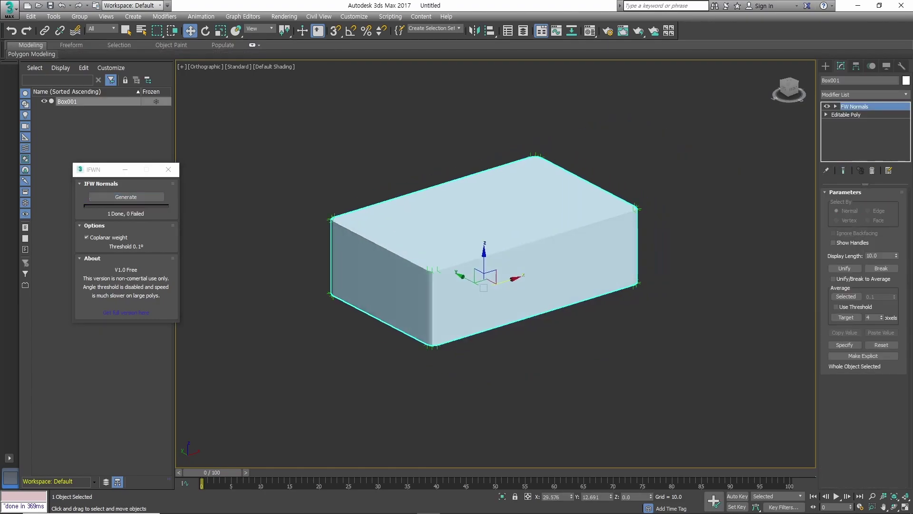
scroll(371, 318, up, 2)
alt+middle_drag(523, 286, 452, 286)
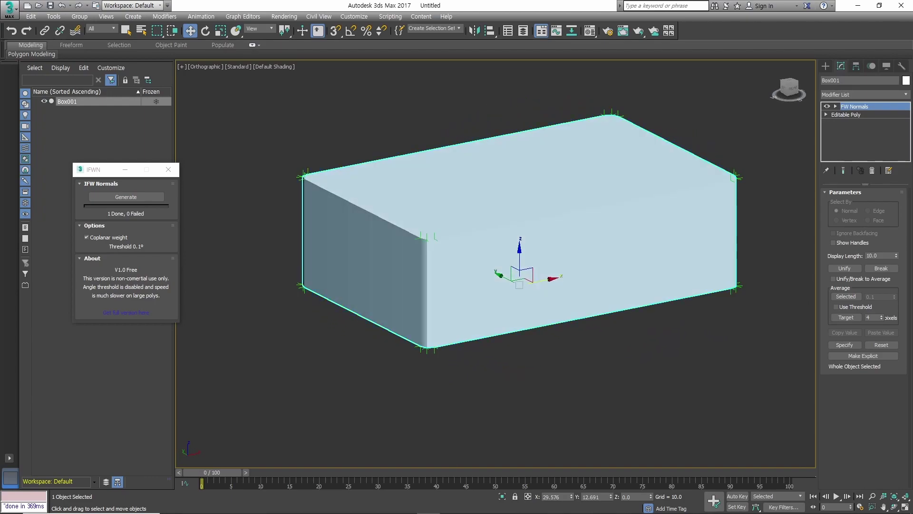
Step: Remove the FW Normals result and select all of the box's polygons
key(ctrl+z)
key(f)
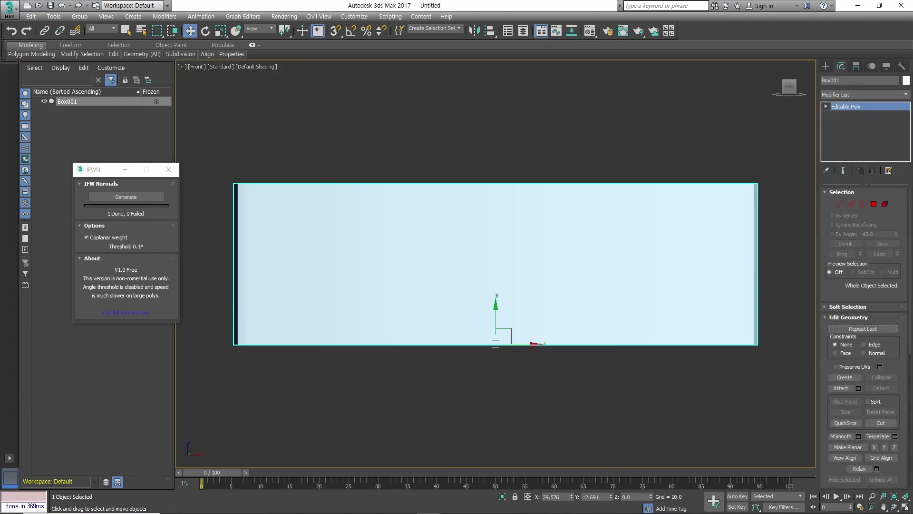
key(4)
key(shift+z)
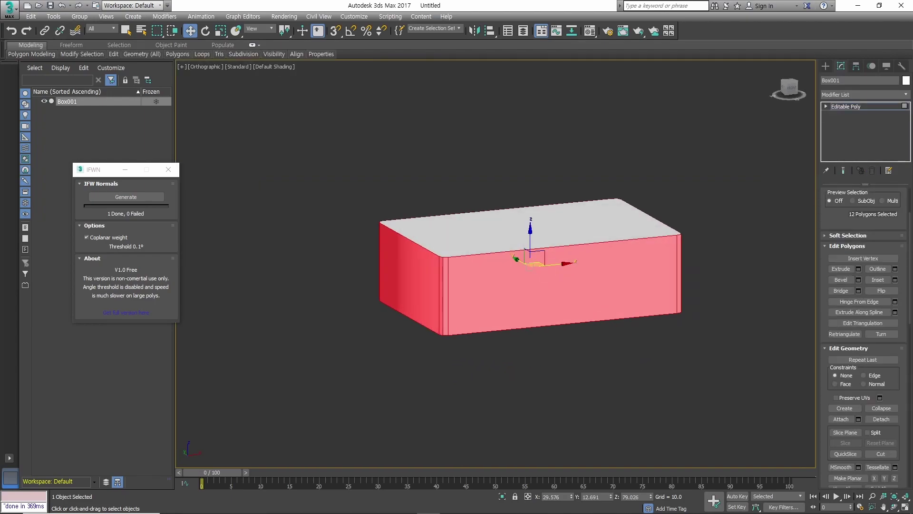
scroll(863, 333, down, 5)
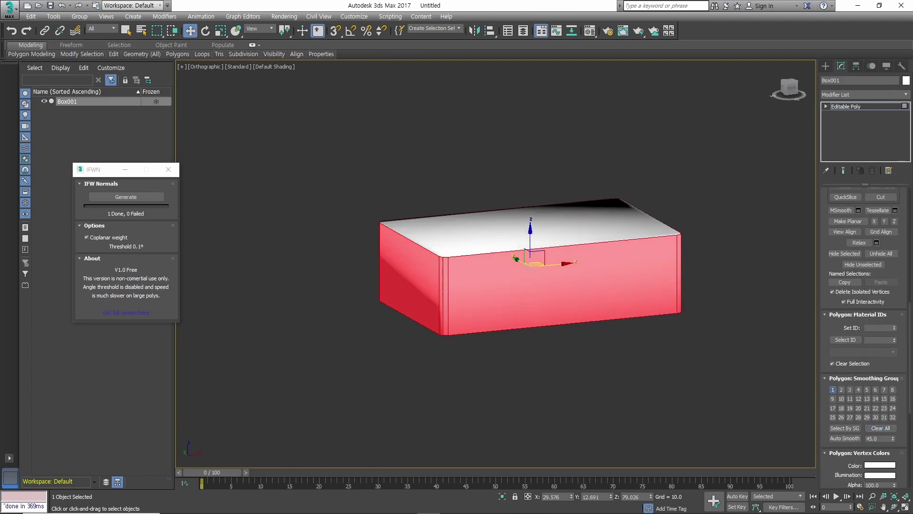
Step: Clear all smoothing groups, assign group 1, and regenerate FW weighted normals
click(833, 390)
click(858, 398)
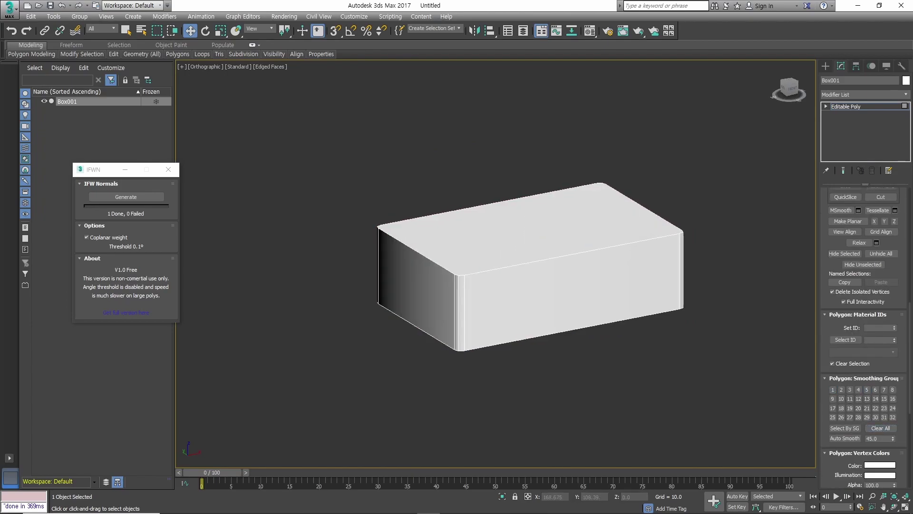
click(825, 66)
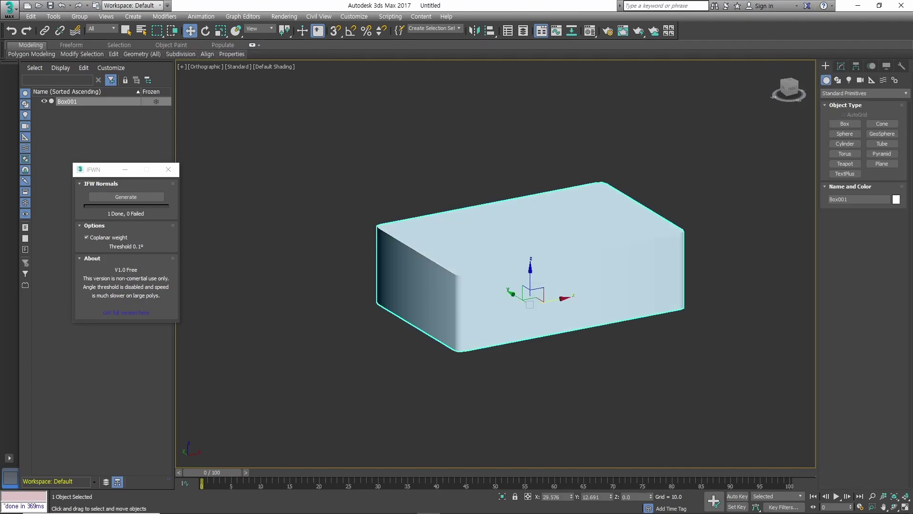
click(840, 66)
key(ctrl+d)
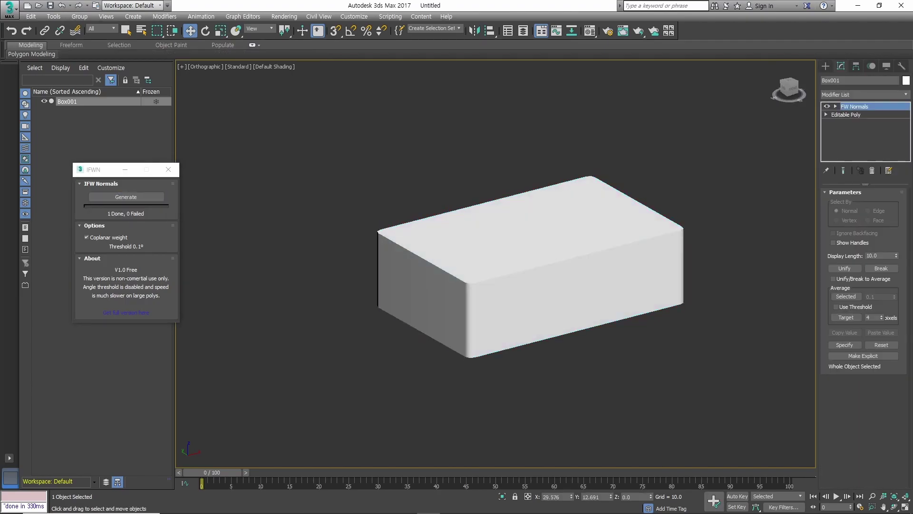
mouse_move(523, 266)
alt+middle_down()
mouse_move(390, 267)
mouse_move(390, 248)
mouse_move(389, 276)
mouse_move(381, 267)
alt+middle_up()
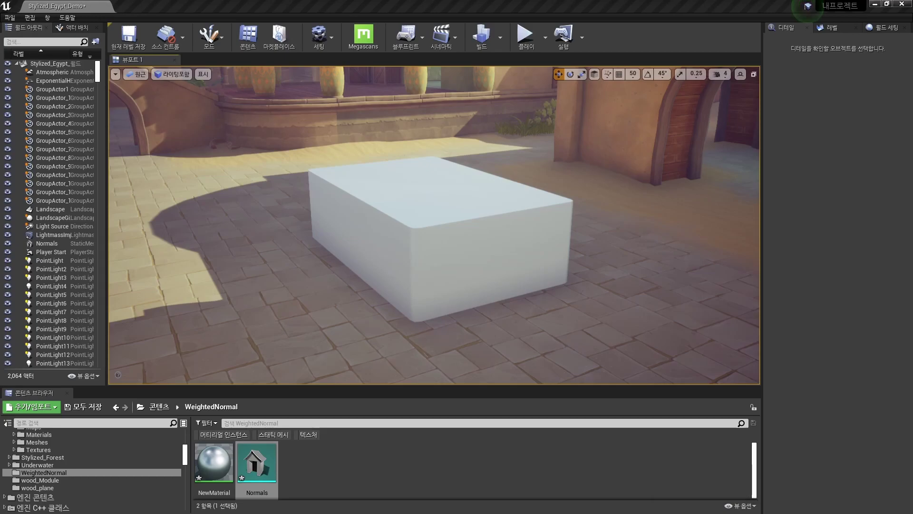
Step: Place a point light against the imported box's rounded corner and pull the camera back
click(373, 296)
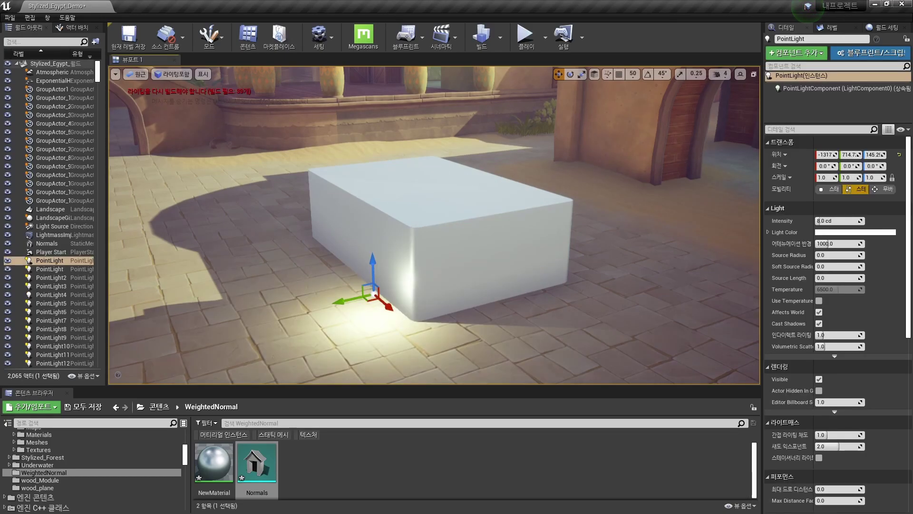
drag(373, 293, 388, 291)
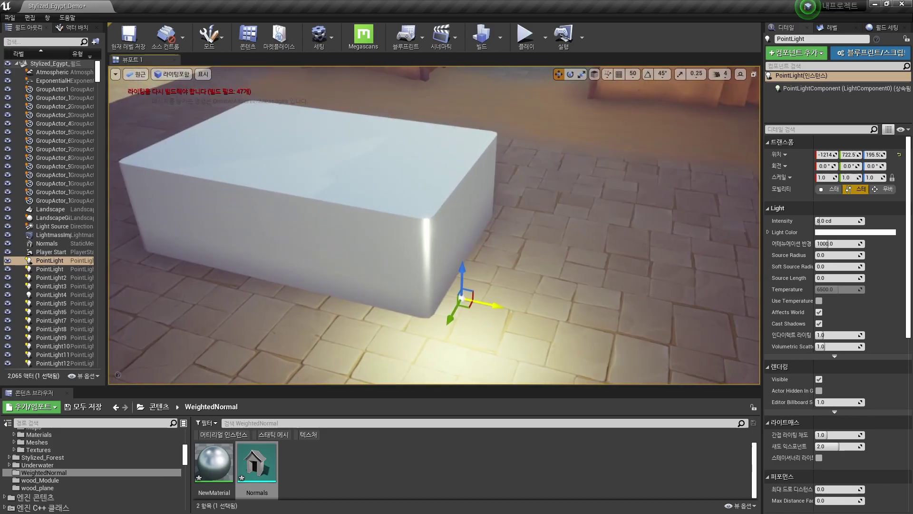
mouse_move(471, 300)
mouse_down()
mouse_move(402, 292)
mouse_move(466, 297)
mouse_move(374, 301)
mouse_move(478, 265)
mouse_up()
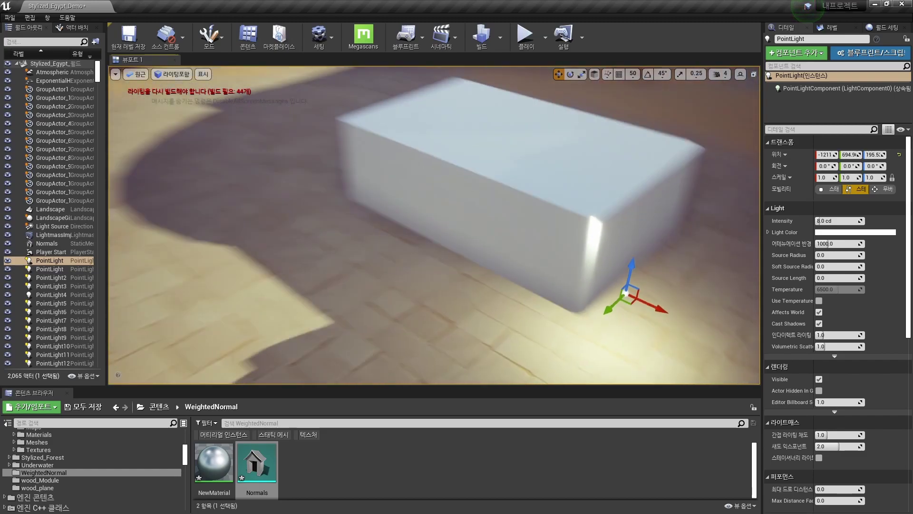
right_drag(434, 225, 434, 204)
key(Escape)
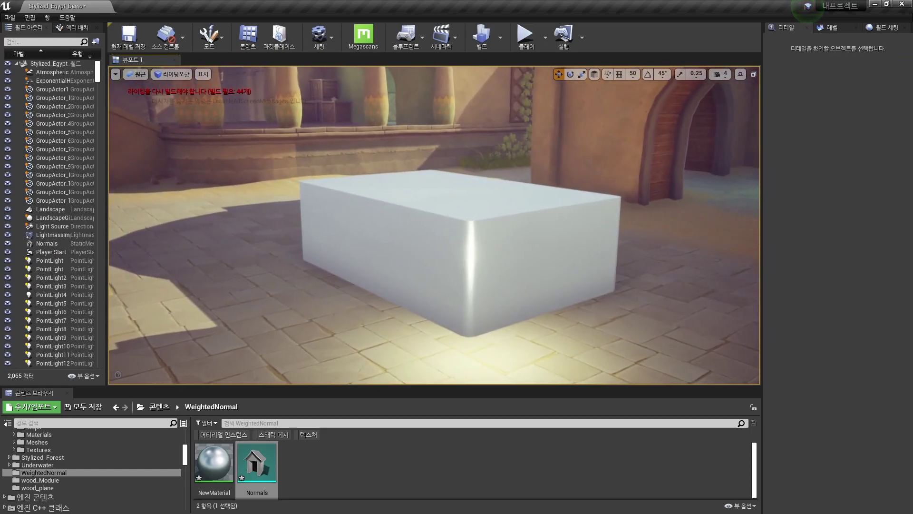
scroll(434, 225, down, 3)
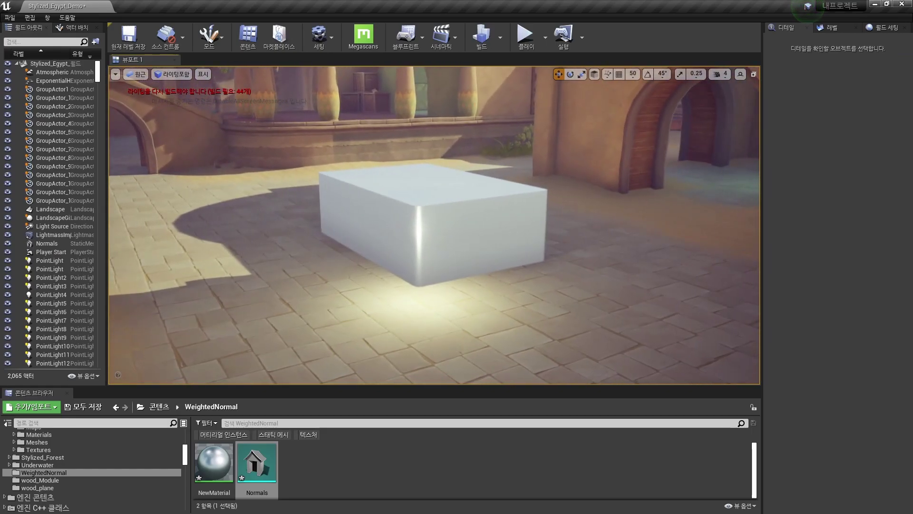
scroll(435, 224, up, 2)
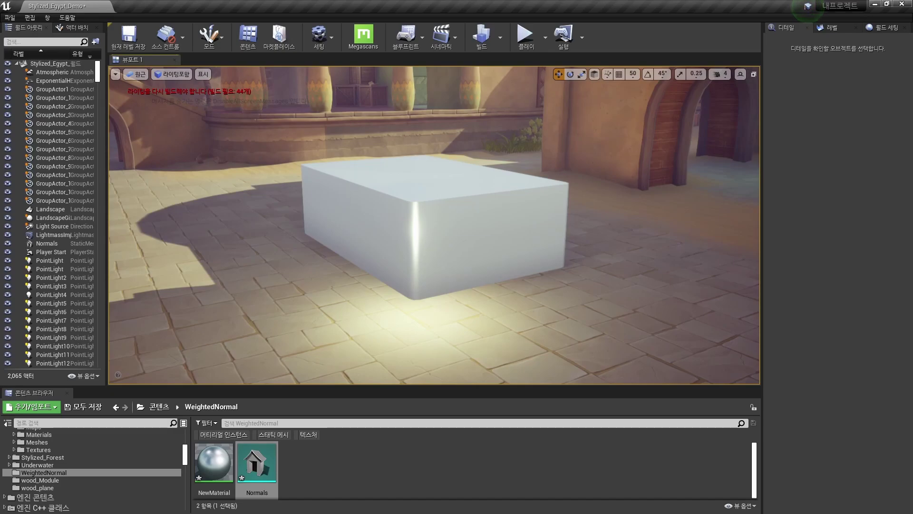
scroll(434, 224, up, 2)
scroll(434, 224, up, 2)
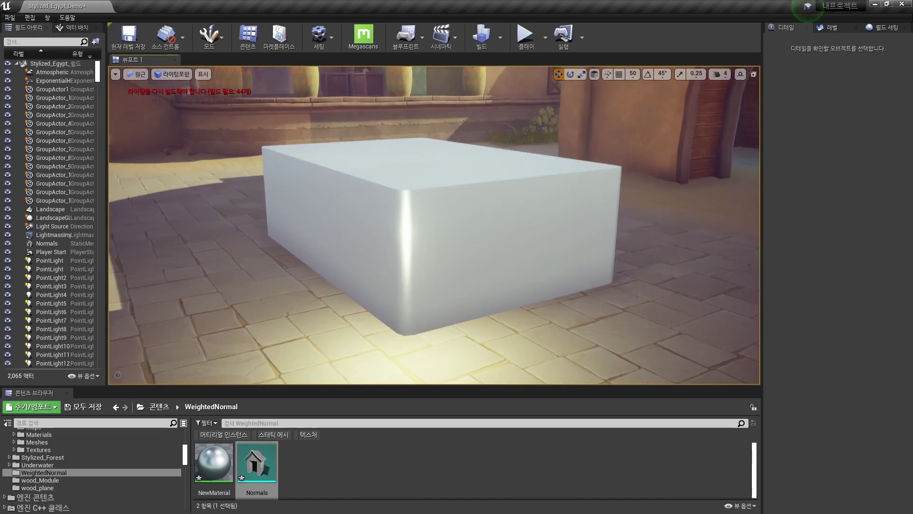
Step: Set NewMaterial's 0.802 colour constant to blue (0.287, 0.369, 0.448) and apply it
double_click(214, 461)
drag(665, 6, 679, 67)
click(680, 215)
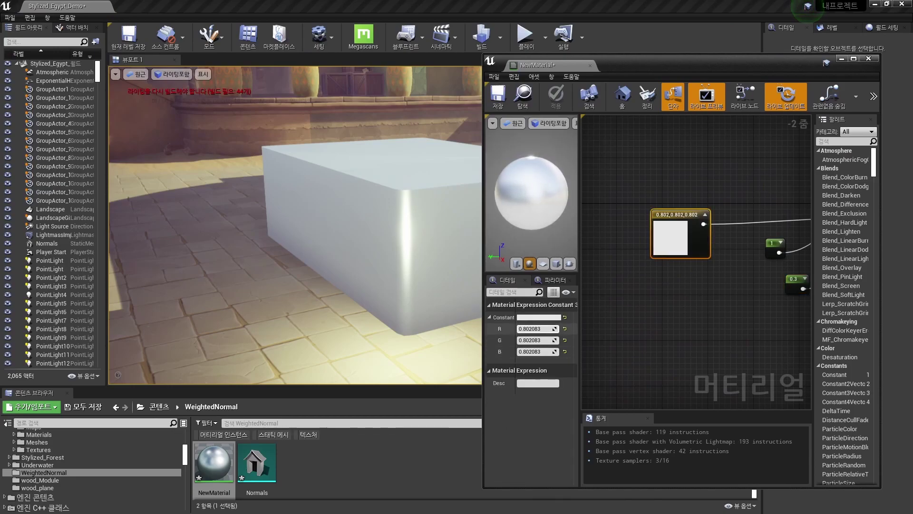
click(538, 317)
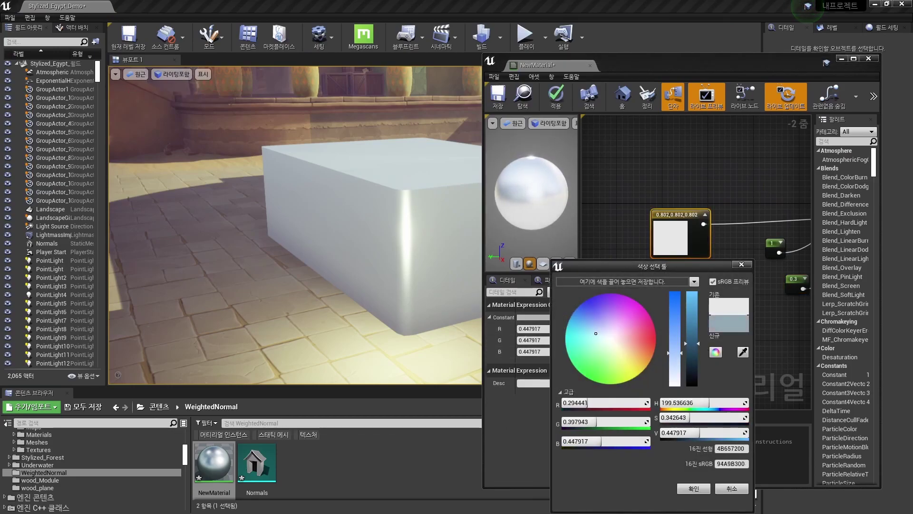
key(Return)
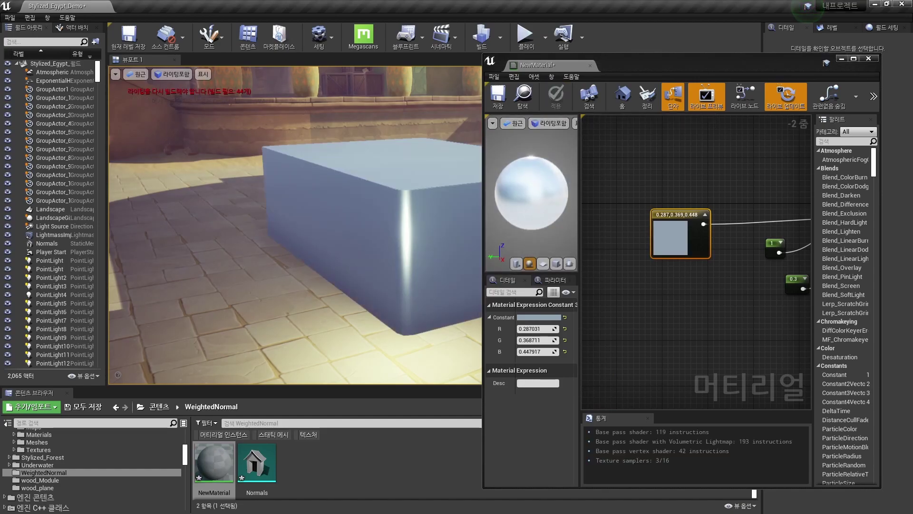
click(842, 58)
scroll(434, 224, down, 2)
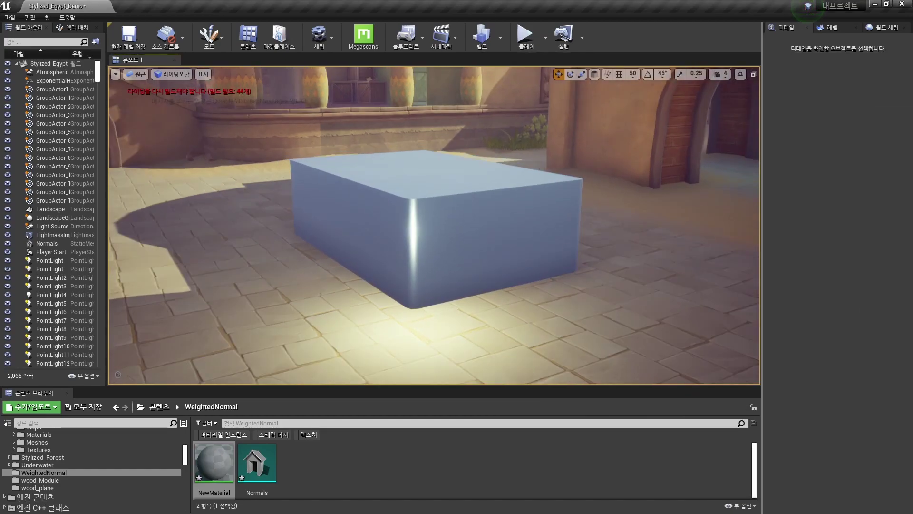
Step: Remove the extra point light and stretch the Normals box to Z scale 3.763
drag(414, 259, 396, 343)
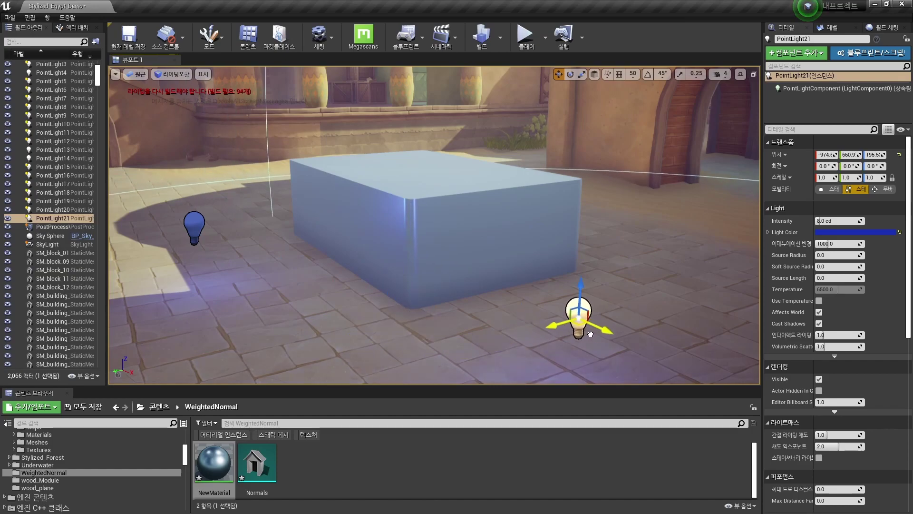
key(ctrl+z)
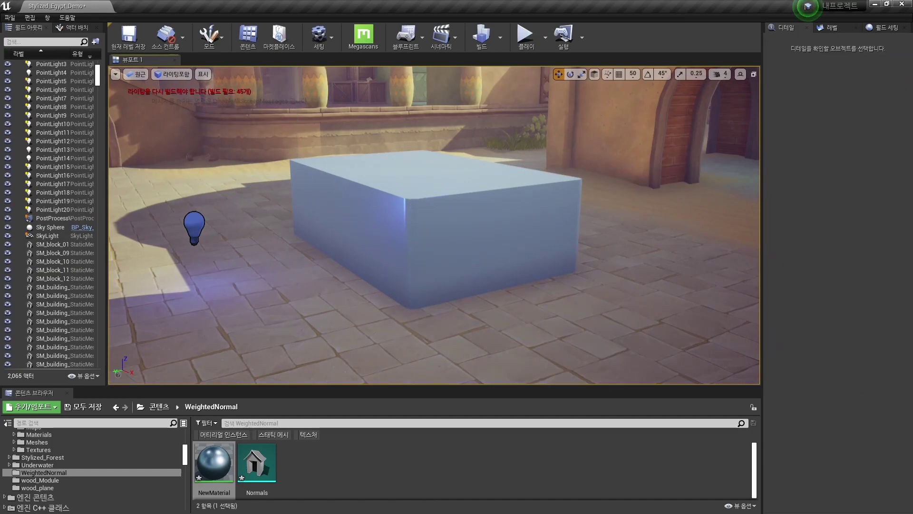
key(ctrl+z)
right_drag(435, 224, 434, 224)
key(ctrl+z)
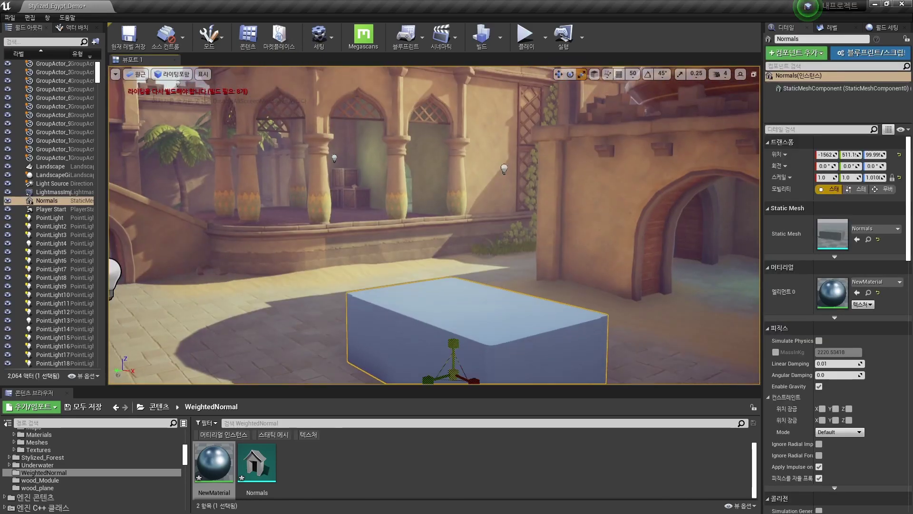
drag(453, 342, 468, 325)
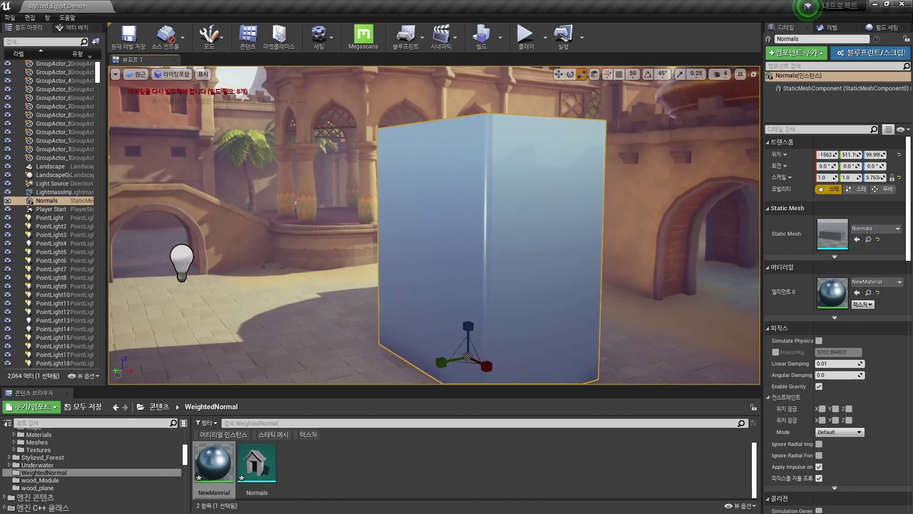
Step: Put a point light on the box's front face and lower it to the base
right_drag(272, 75, 272, 75)
key(Escape)
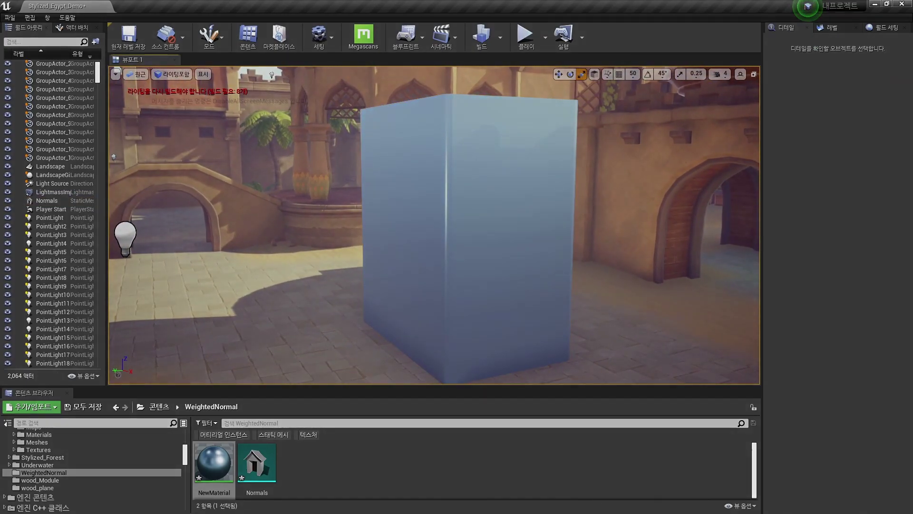
click(426, 252)
mouse_move(425, 248)
mouse_down()
mouse_move(418, 317)
mouse_move(379, 343)
mouse_move(409, 328)
mouse_up()
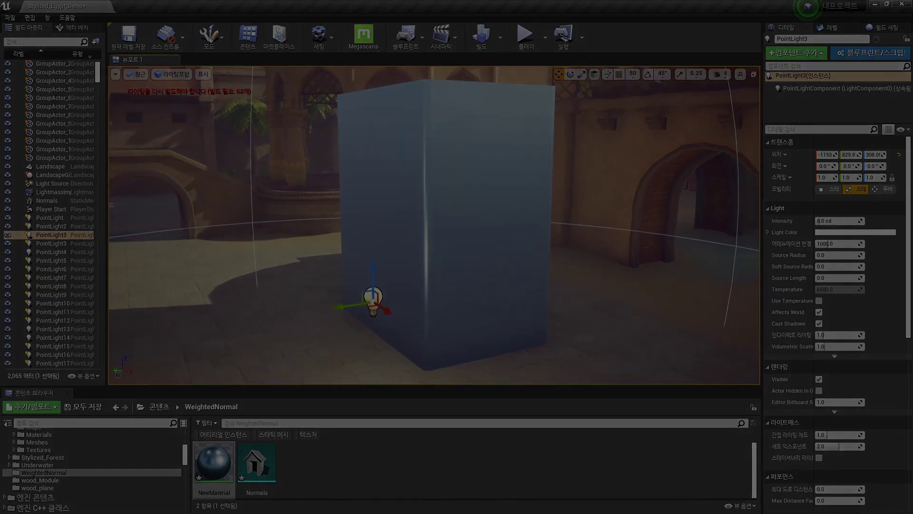